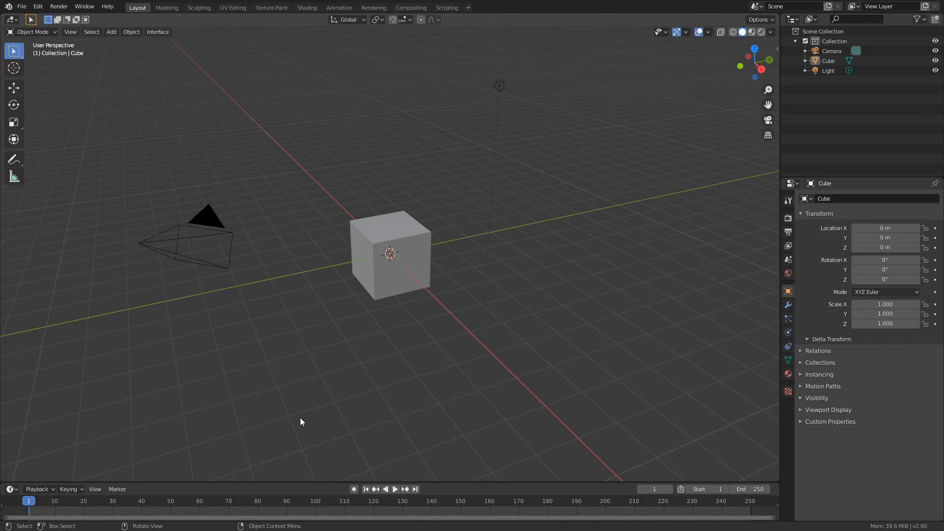
Delete the default cube and add a plane at the origin, scaled to about 5.07 on all axes
left_click(386, 249)
key("Delete")
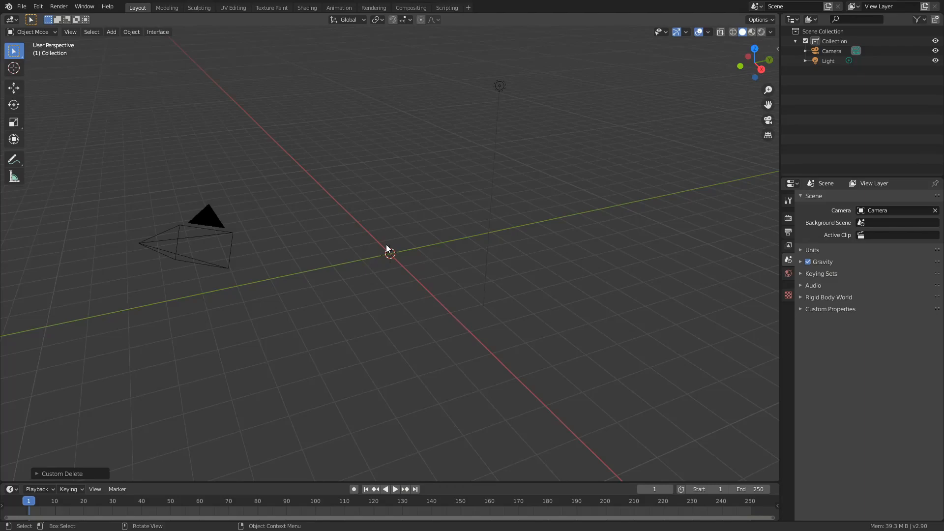
key("shift+a")
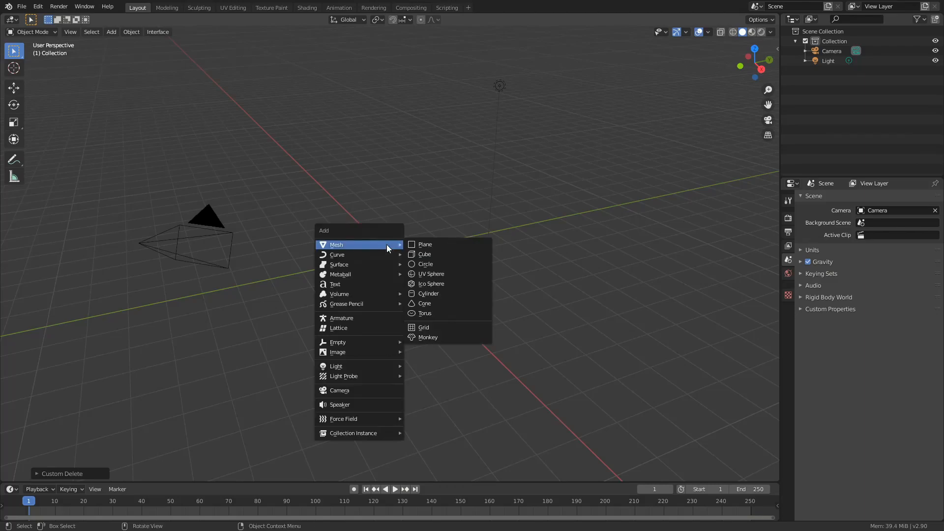
left_click(434, 246)
key("s")
left_click(483, 205)
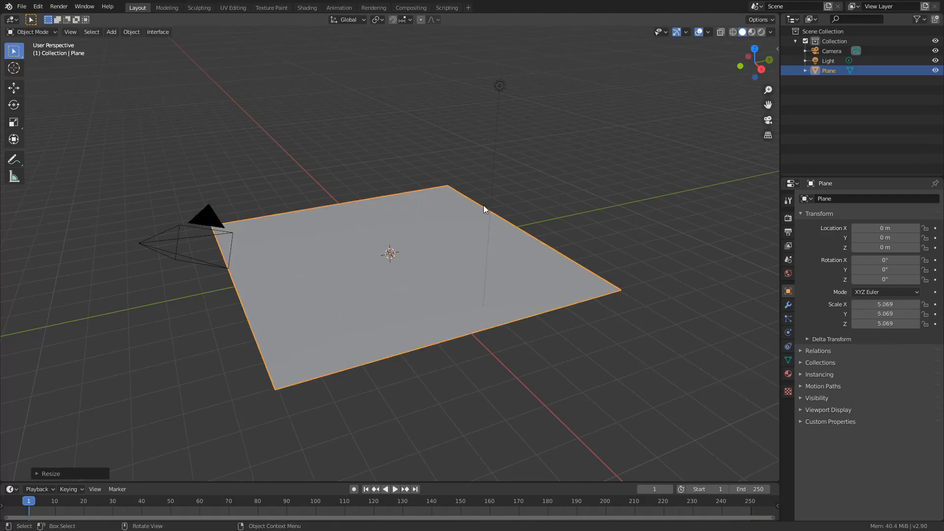
Subdivide the whole plane with 30 cuts in Edit Mode and return to Object Mode
key("Tab")
left_click(200, 32)
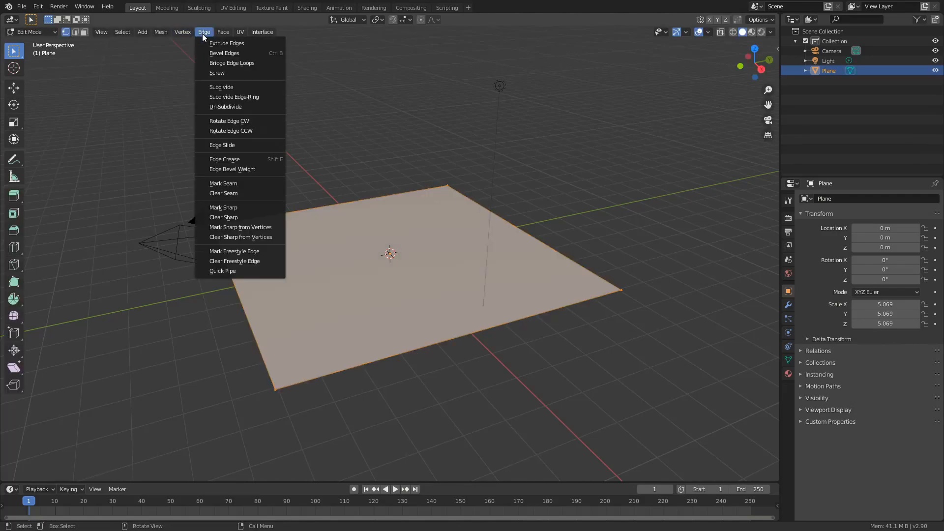
left_click(217, 86)
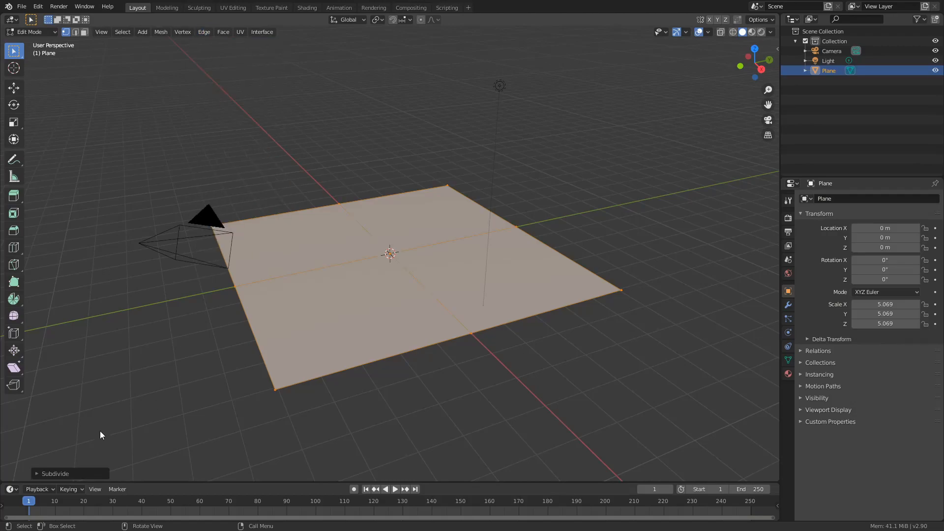
left_click(77, 472)
double_click(128, 405)
type("30")
key("Return")
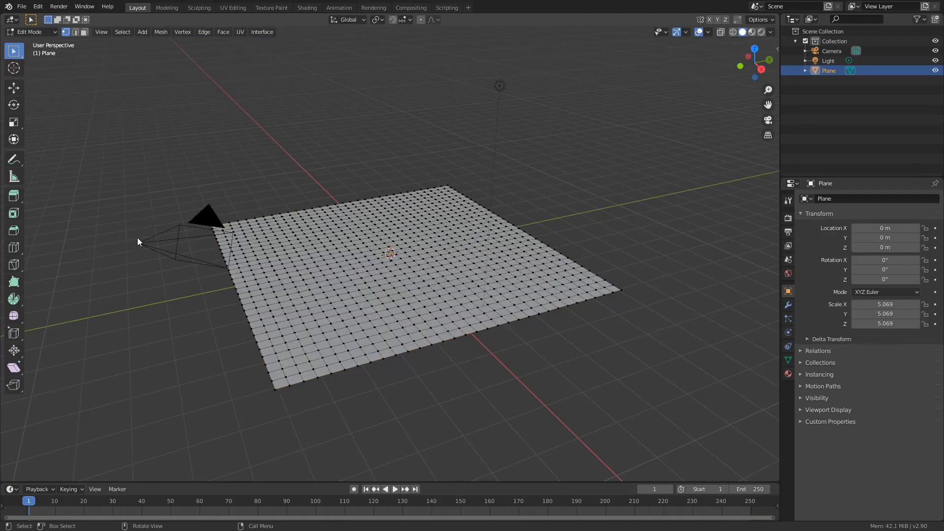
key("Tab")
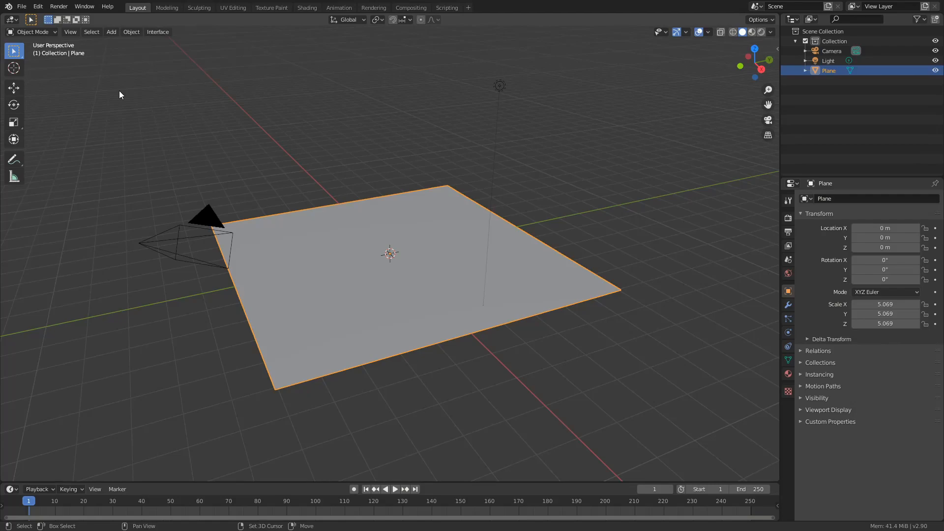
Add a torus and move it above the plane's far corner, to about X -1.84, Y 2.45, Z 2 m
key("shift+a")
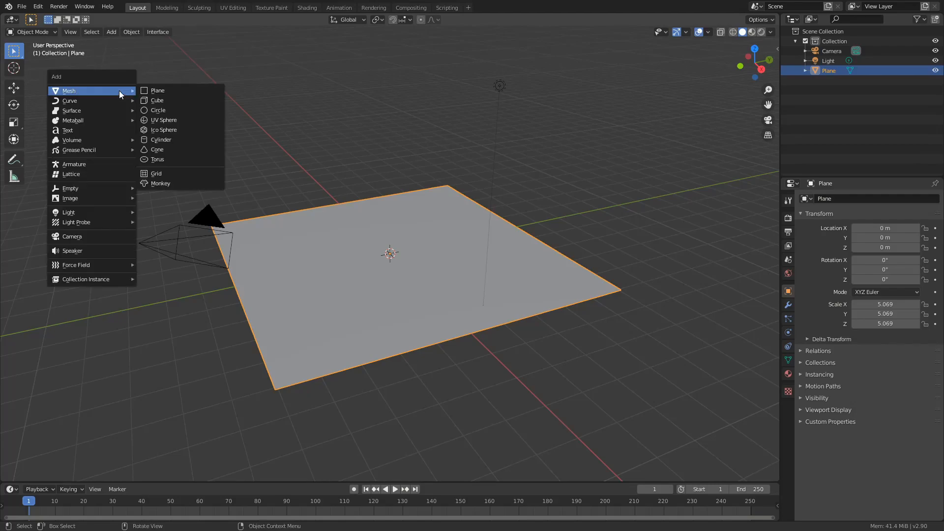
left_click(195, 159)
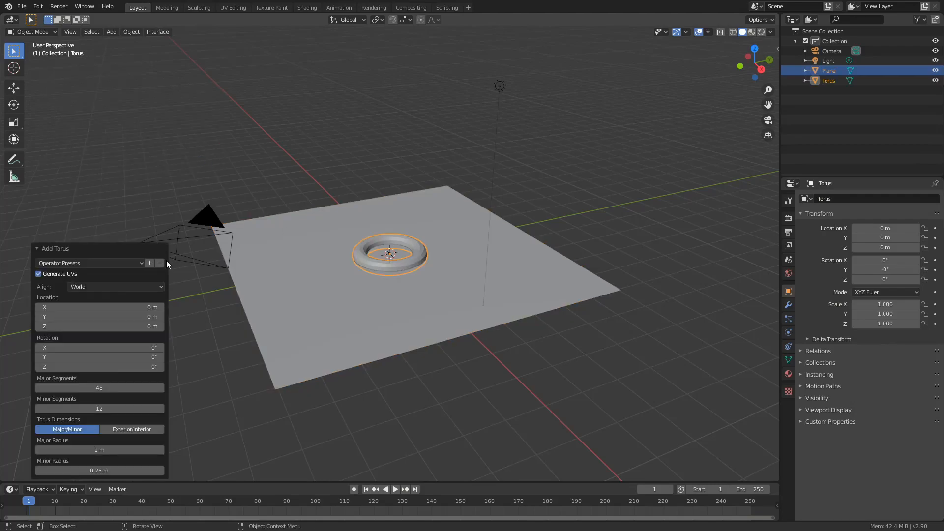
left_click(14, 87)
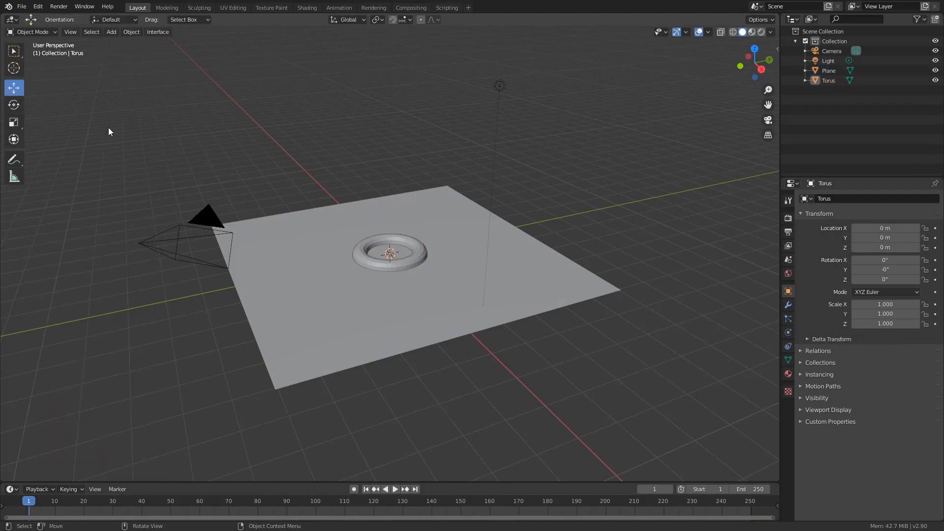
left_click(386, 241)
left_click_drag(391, 229, 383, 172)
middle_click_drag(474, 302, 436, 294)
left_click_drag(397, 275, 383, 219)
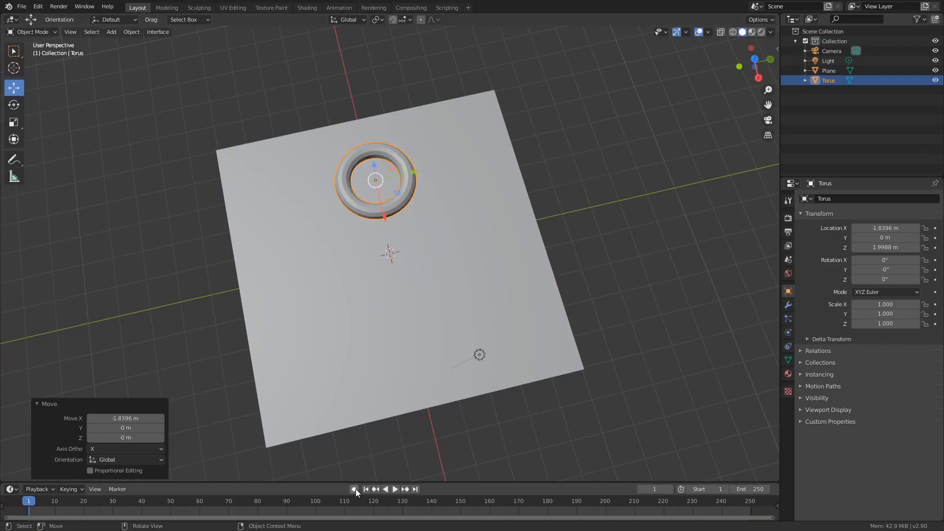
left_click_drag(415, 172, 491, 155)
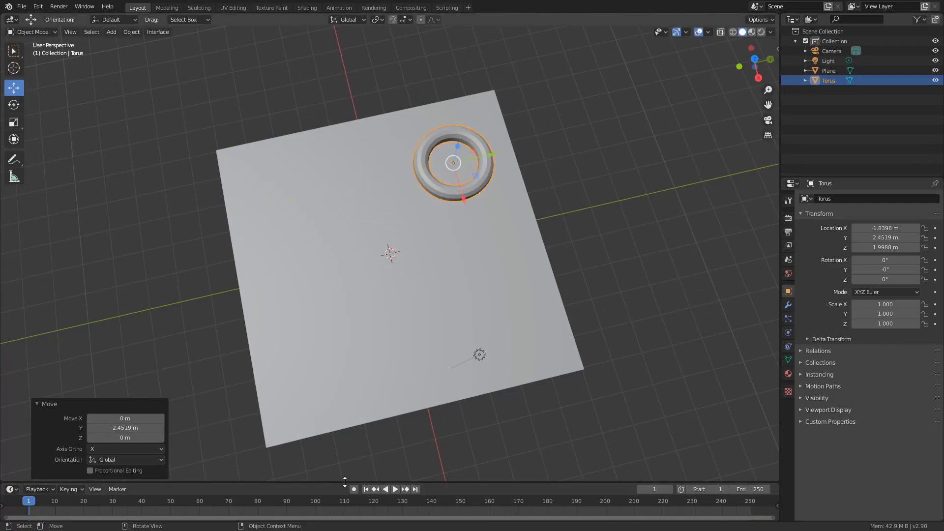
Enable auto keying and keyframe the torus at frame 1, at about frame 52 with Y about -0.71 m, and at frame 98 with X about 0.61 m
left_click(354, 489)
key("i")
left_click(176, 500)
left_click_drag(490, 156, 389, 178)
left_click_drag(323, 500, 310, 500)
left_click_drag(364, 222, 381, 298)
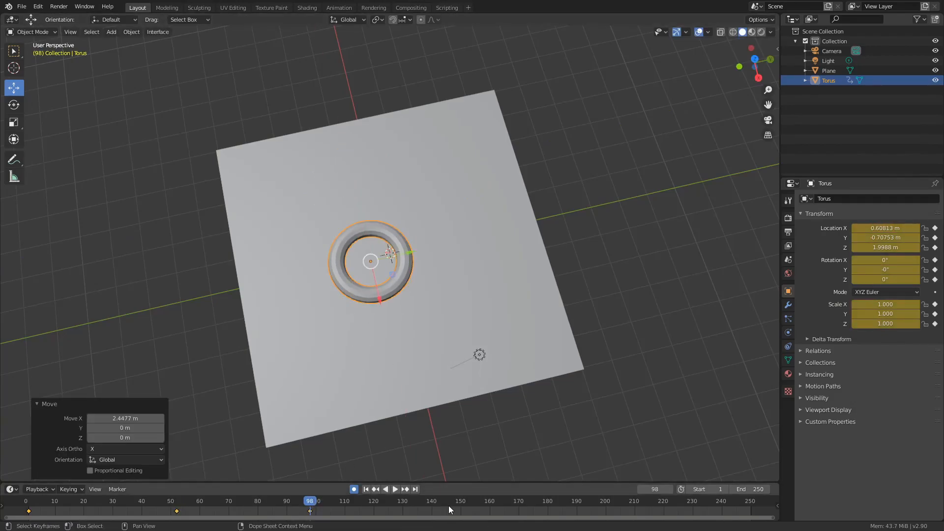
Keyframe the torus at frame 149 near the plane's opposite corner, at about X 3.21 m and Y -2.63 m
left_click(458, 500)
left_click_drag(409, 250, 532, 222)
left_click(556, 509)
left_click_drag(508, 271, 526, 368)
left_click_drag(559, 329, 329, 453)
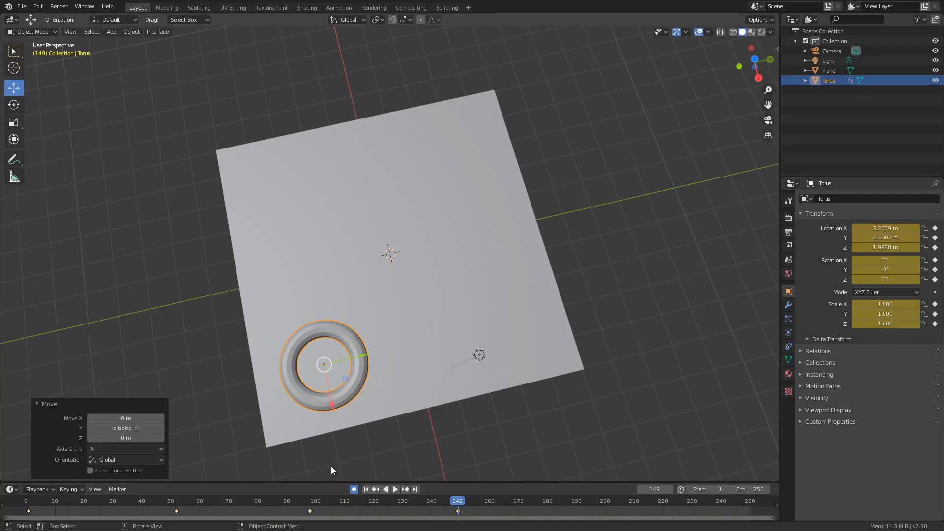
Play the animation from the first frame to check the torus's path over the plane
left_click(366, 489)
left_click(395, 489)
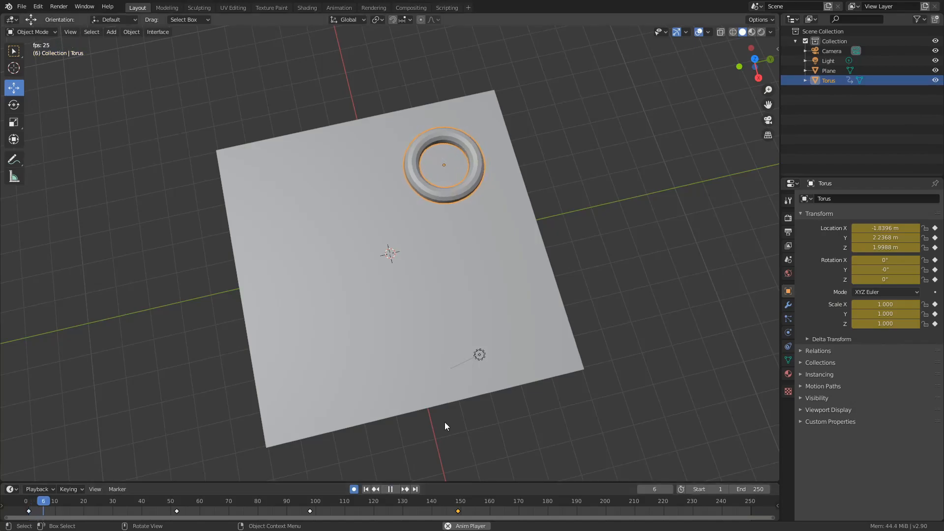
middle_click_drag(442, 434, 486, 349)
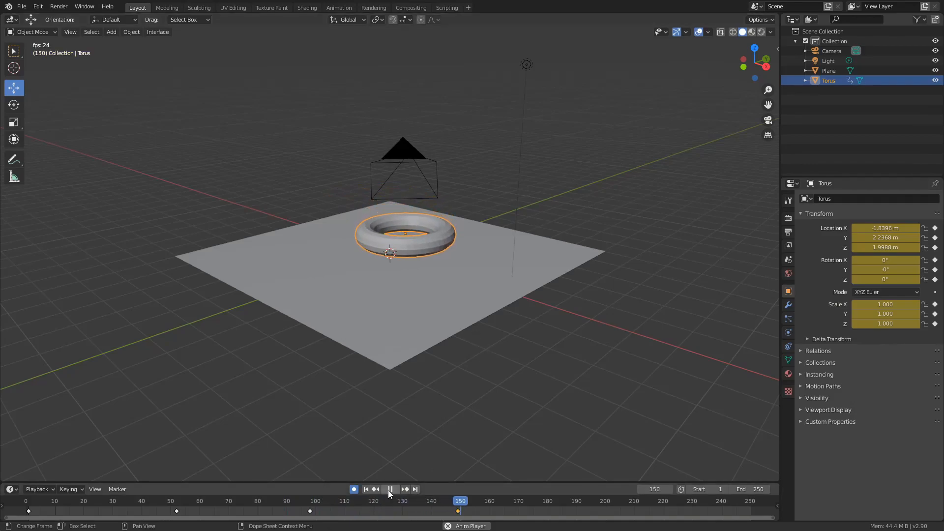
key("Escape")
middle_click_drag(601, 387, 571, 363)
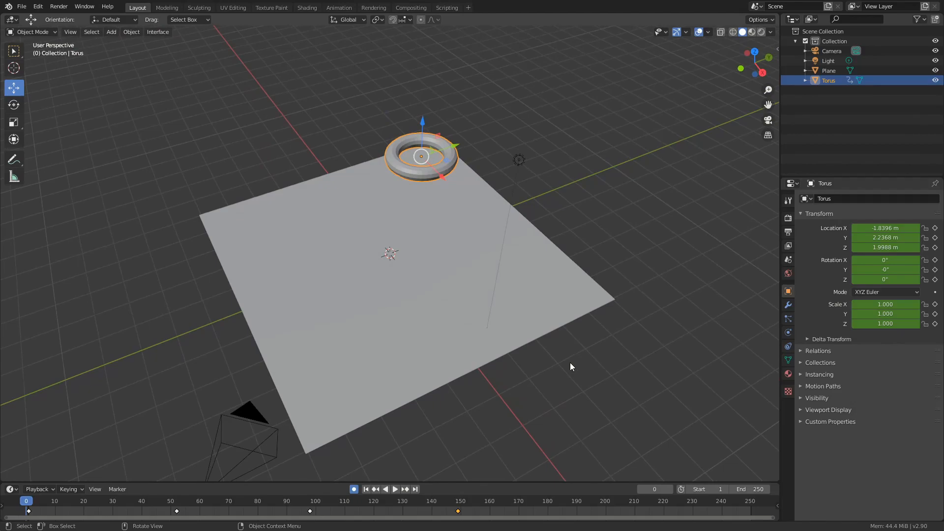
Add an emitter particle system to the torus and rename it MY PARTICLES
left_click(788, 319)
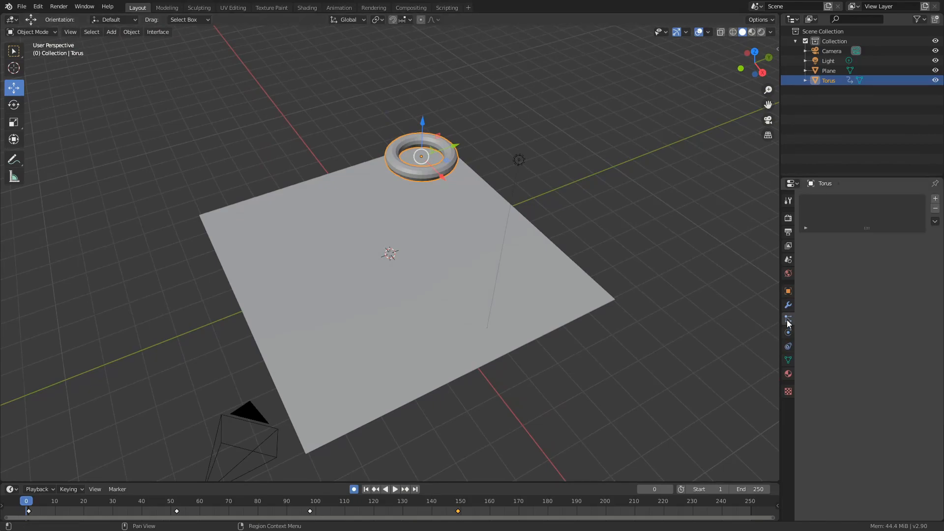
left_click(935, 199)
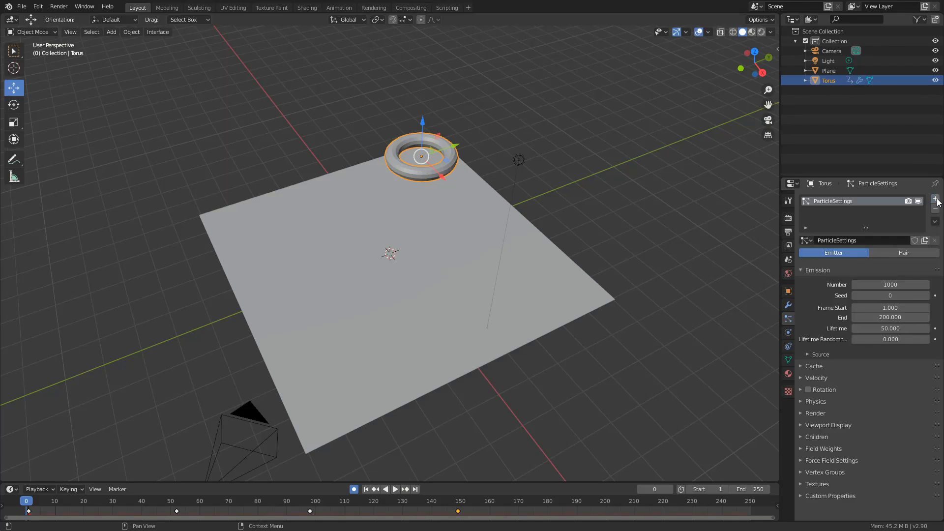
double_click(848, 202)
type("MY PARTICLES")
key("Return")
Set the torus's particle emission number to 500 and preview the falling particles by playing the animation
left_click(885, 285)
type("500")
key("Return")
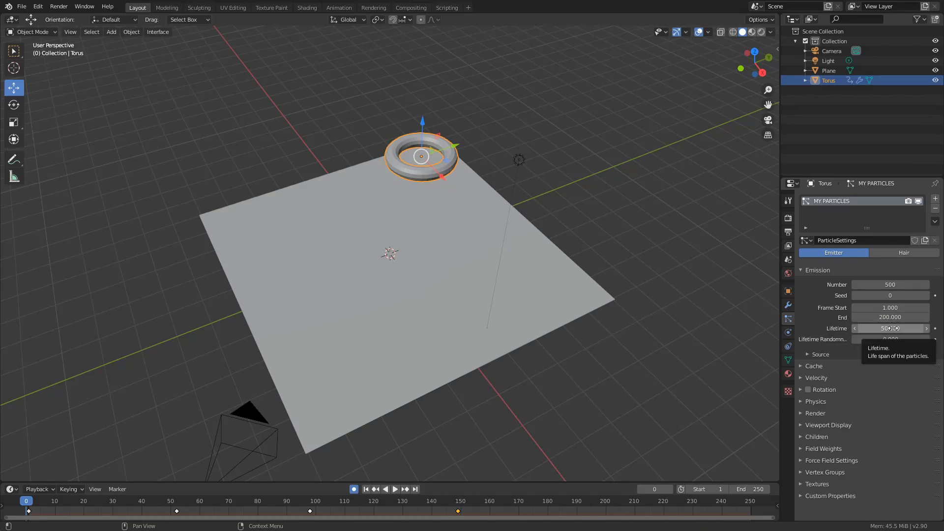
left_click(396, 489)
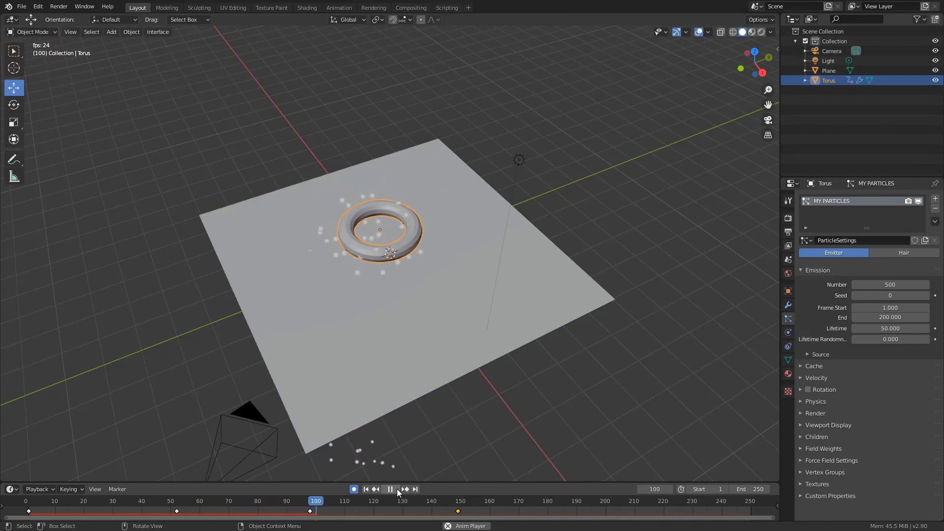
left_click(396, 489)
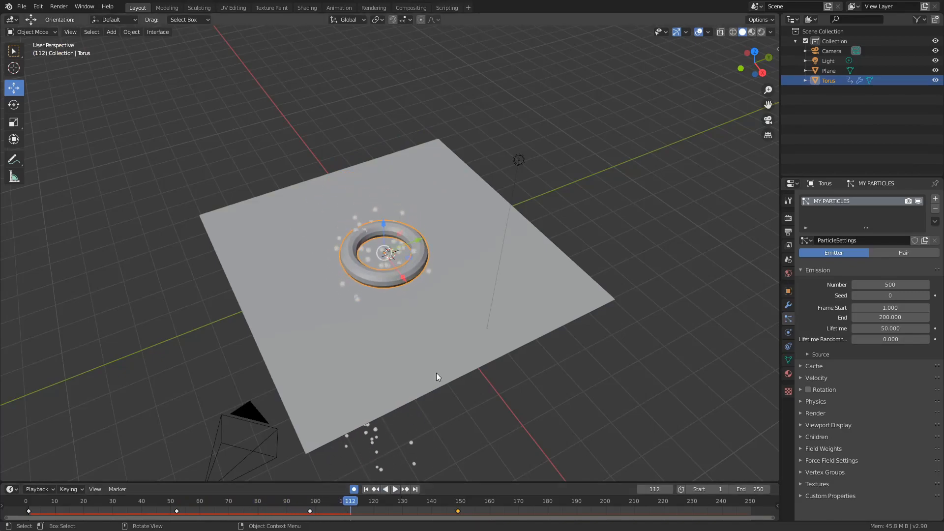
Enable Dynamic Paint physics on the plane and add it as a canvas
left_click(495, 306)
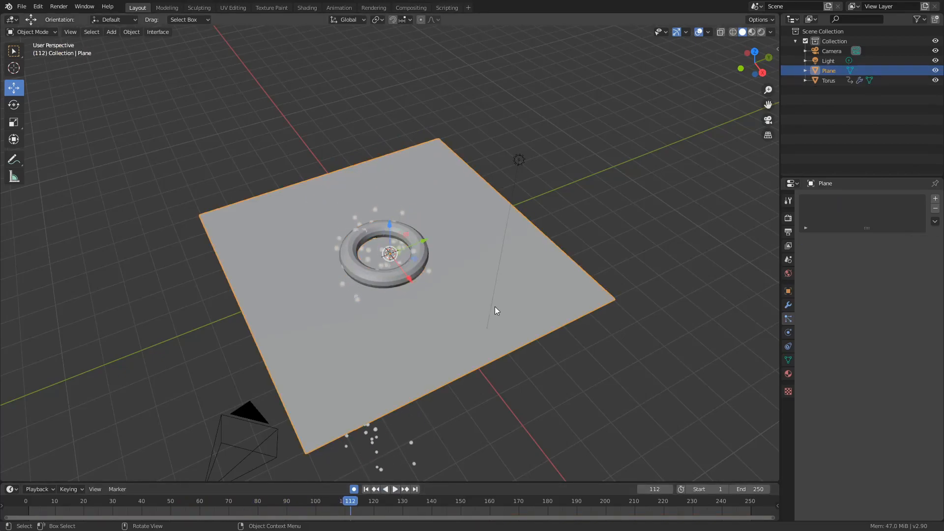
left_click(788, 332)
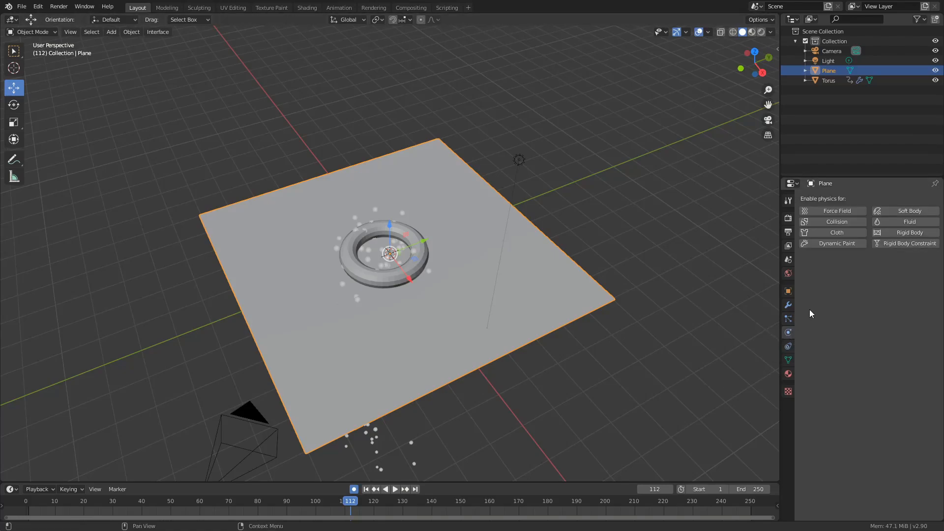
left_click(846, 244)
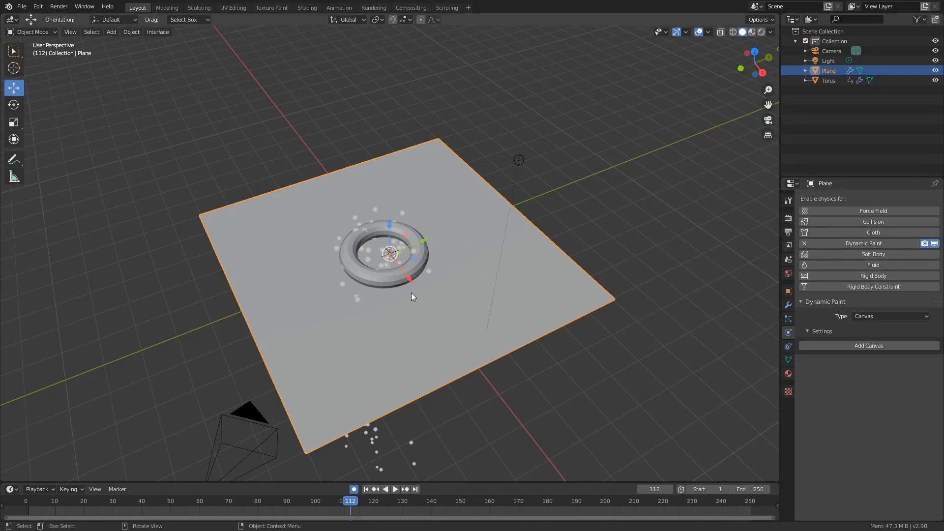
left_click(890, 344)
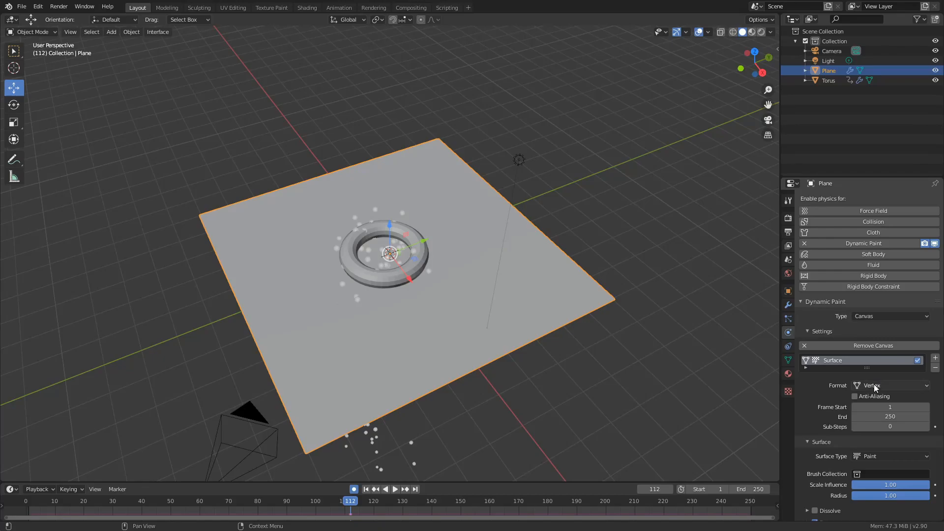
Create the dp_paintmap paintmap layer in the output settings of the plane's canvas surface
scroll(874, 384, "down", 3)
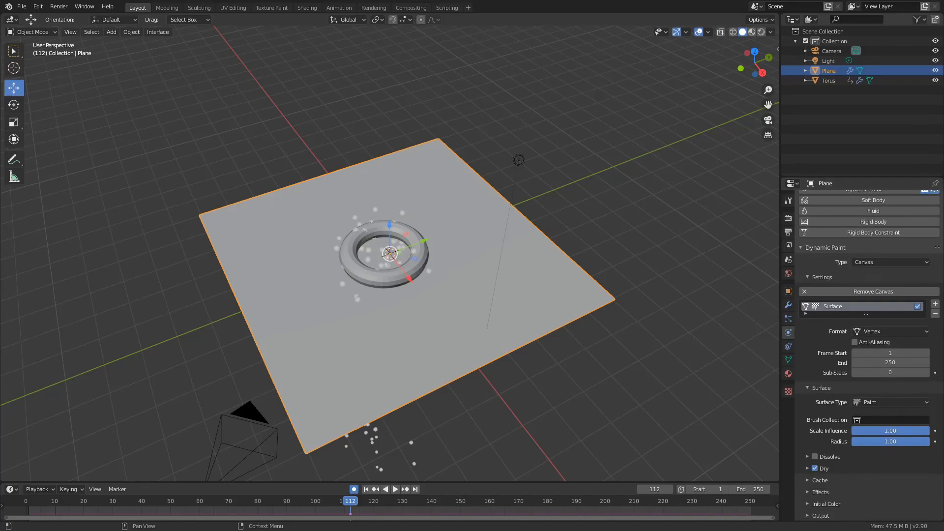
left_click(831, 514)
scroll(858, 433, "down", 2)
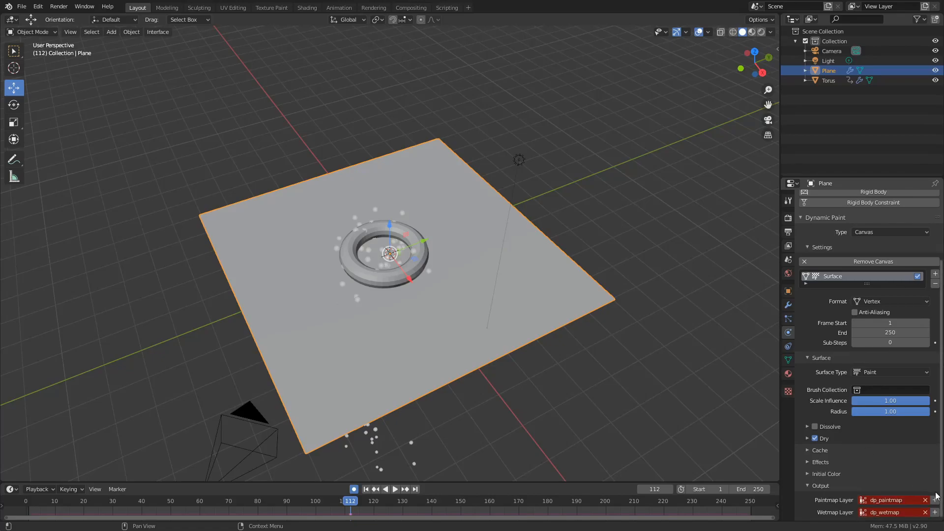
left_click(892, 500)
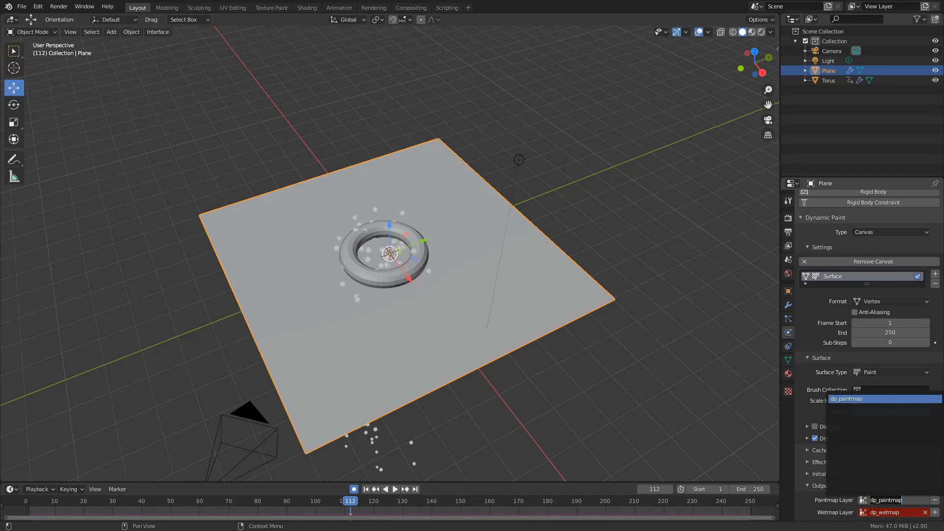
left_click(807, 417)
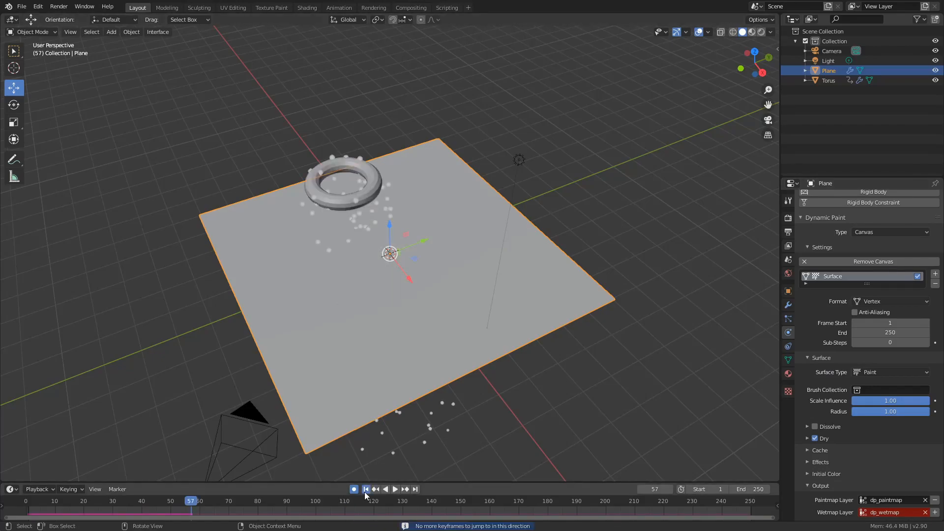
Return to the first frame, enable Dynamic Paint on the torus and add it as a brush
left_click(365, 490)
left_click(432, 176)
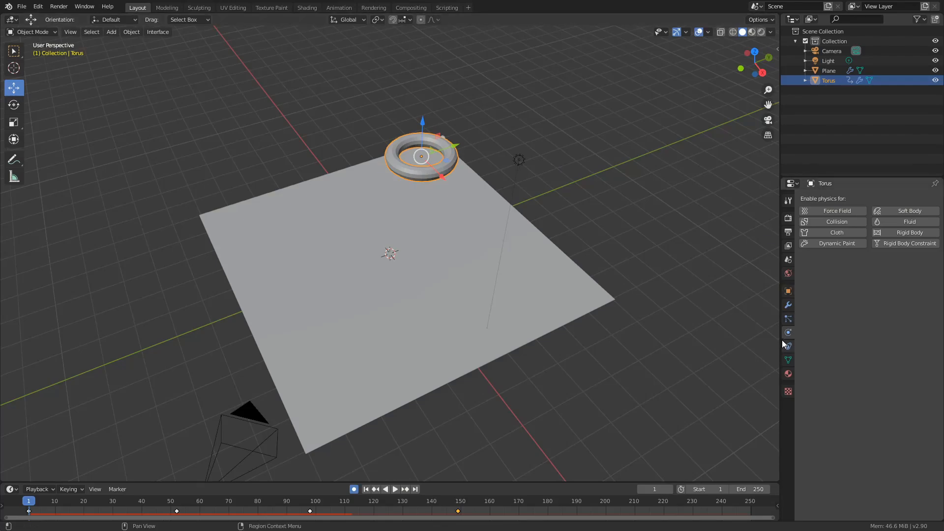
left_click(828, 243)
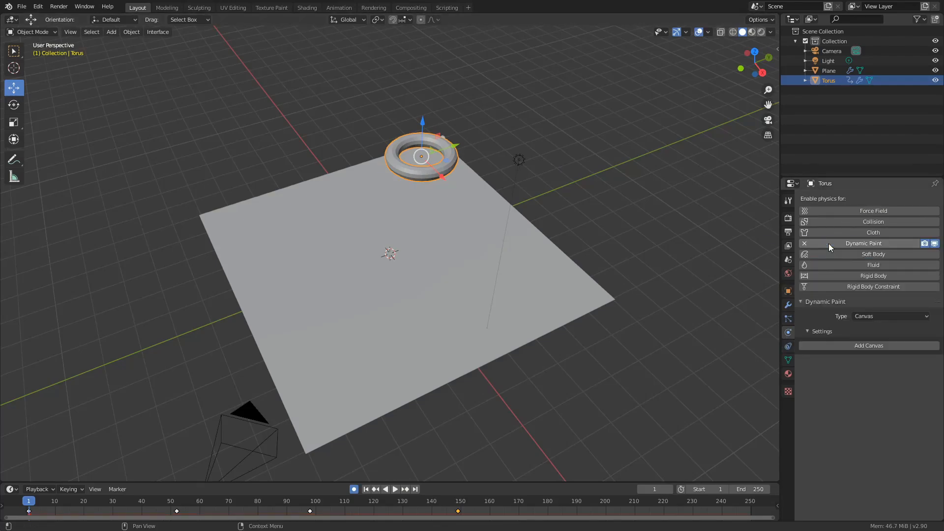
left_click(861, 312)
left_click(873, 339)
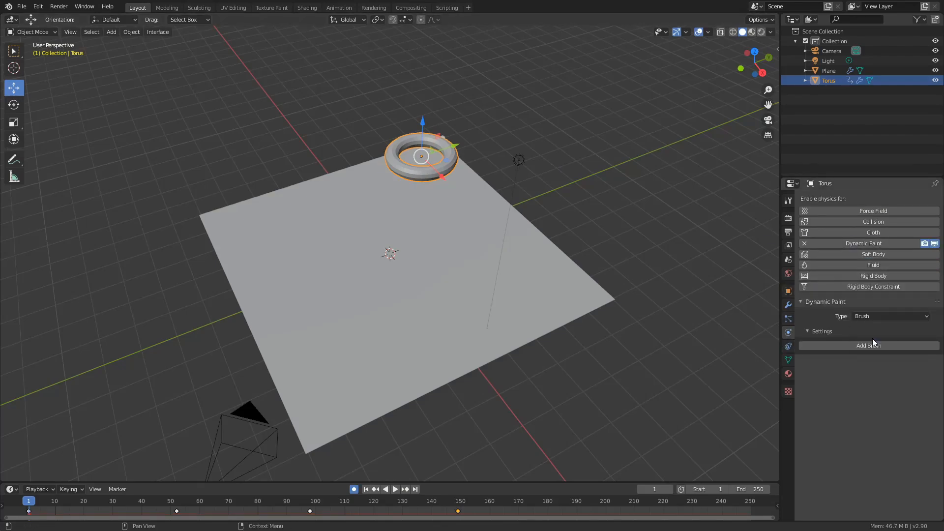
left_click(869, 344)
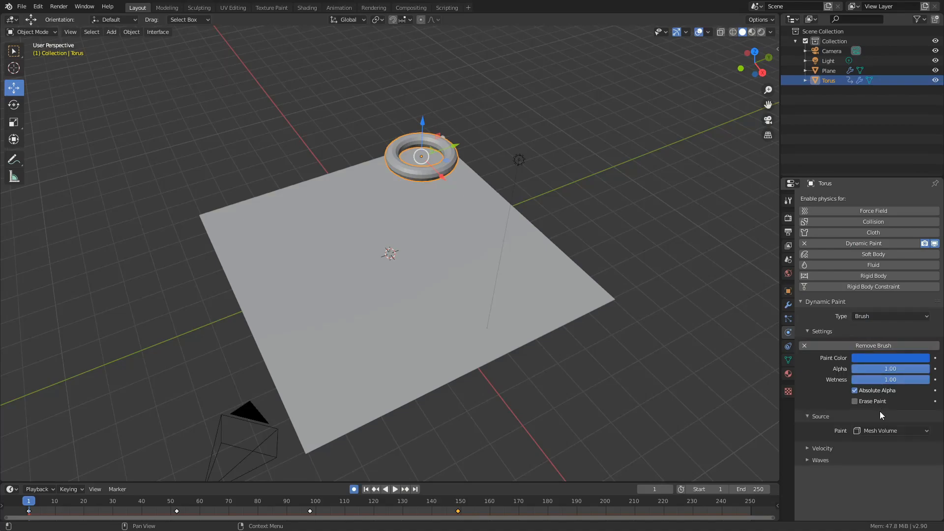
Make the torus brush paint from the MY PARTICLES particle system using the particles' own radius, and preview the animation
left_click(881, 432)
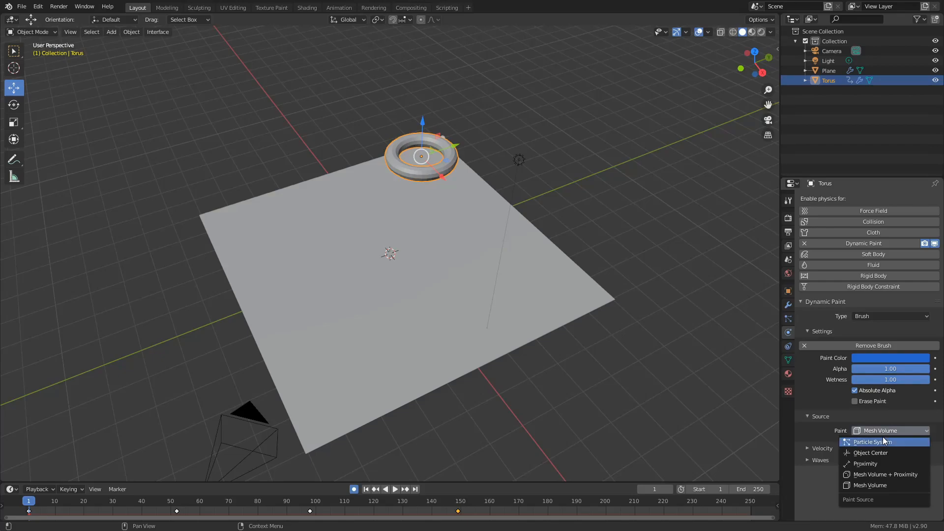
left_click(885, 442)
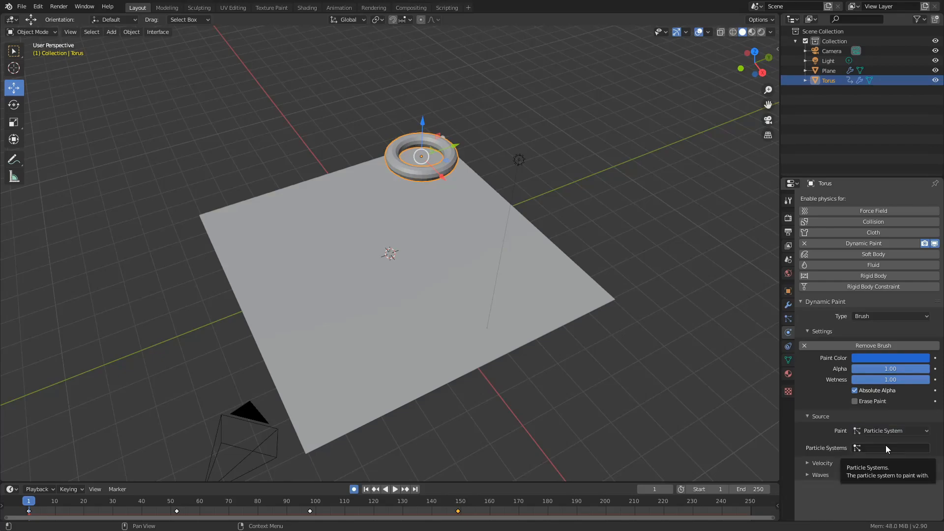
left_click(886, 449)
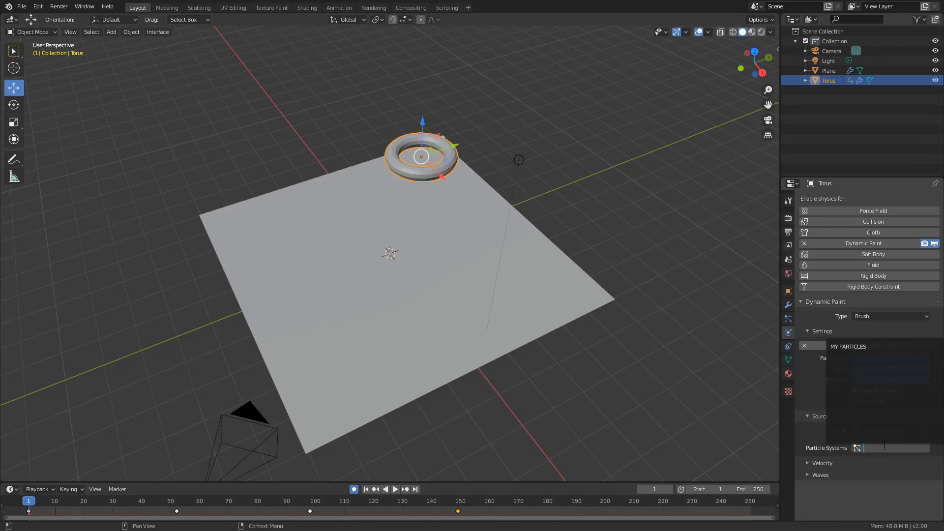
left_click(866, 347)
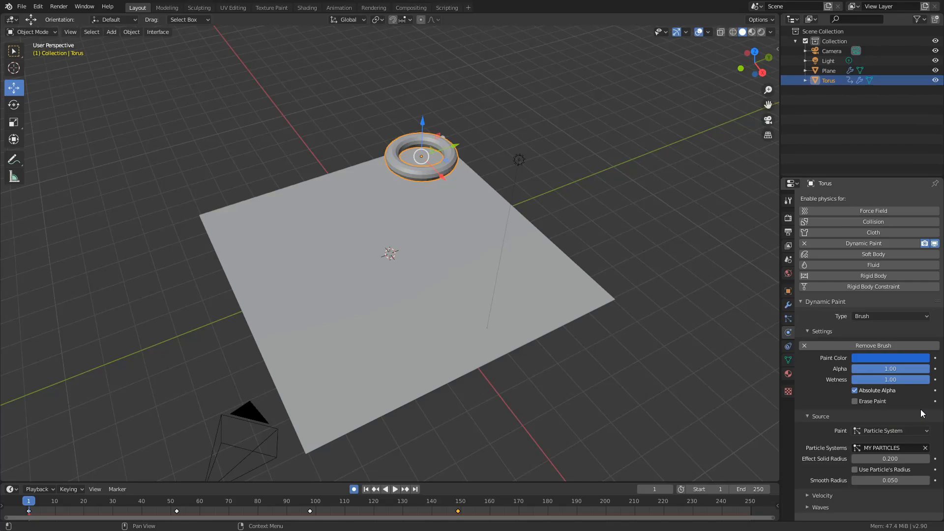
left_click(856, 470)
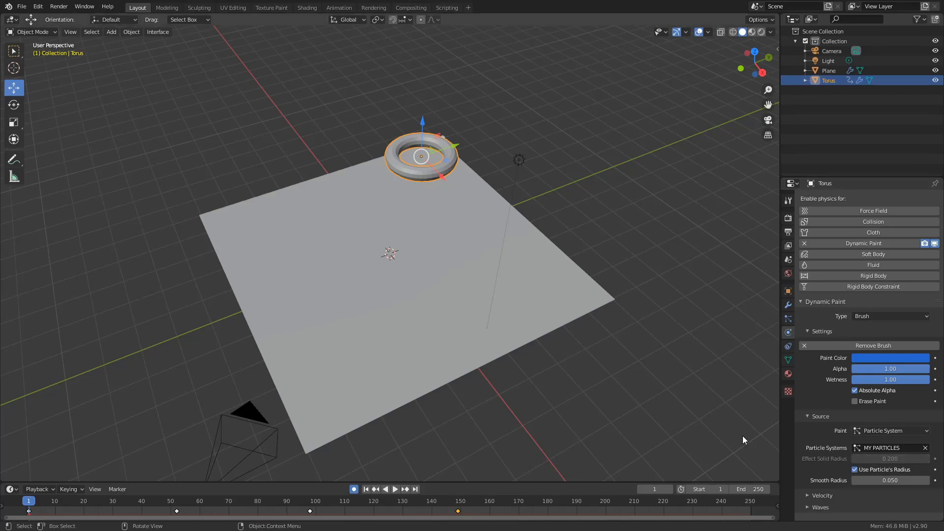
left_click(395, 489)
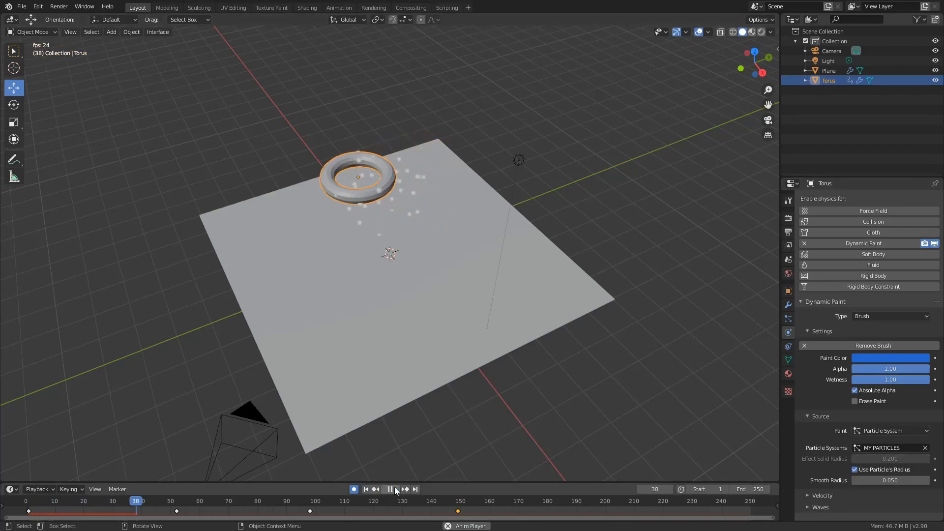
left_click(394, 489)
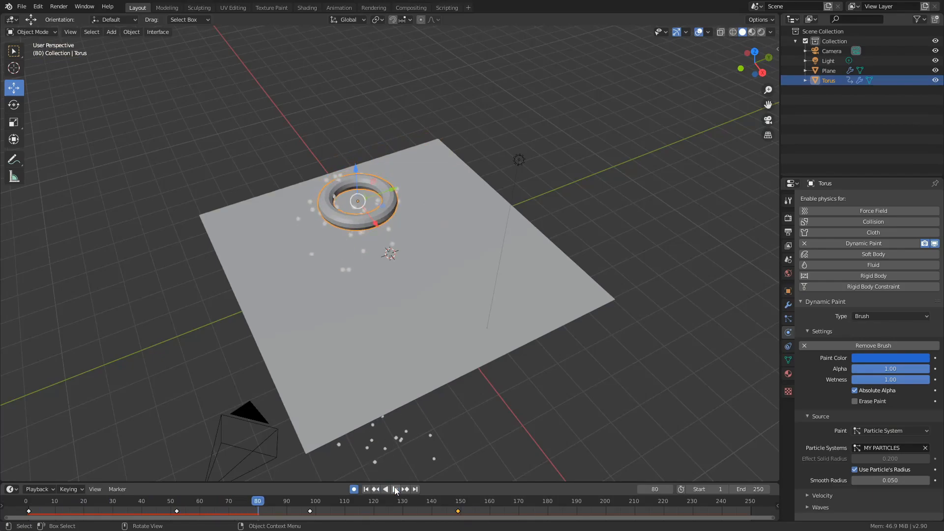
Create a new material on the plane
left_click(444, 211)
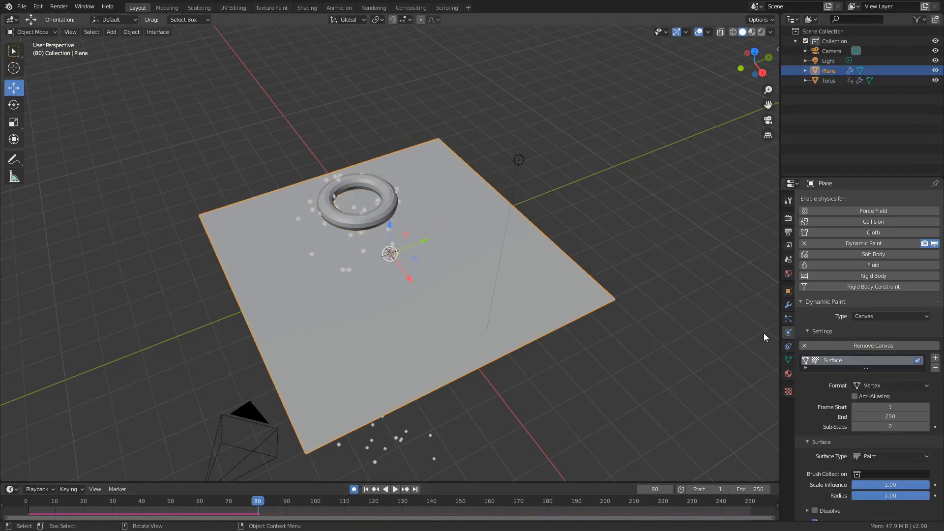
left_click(788, 374)
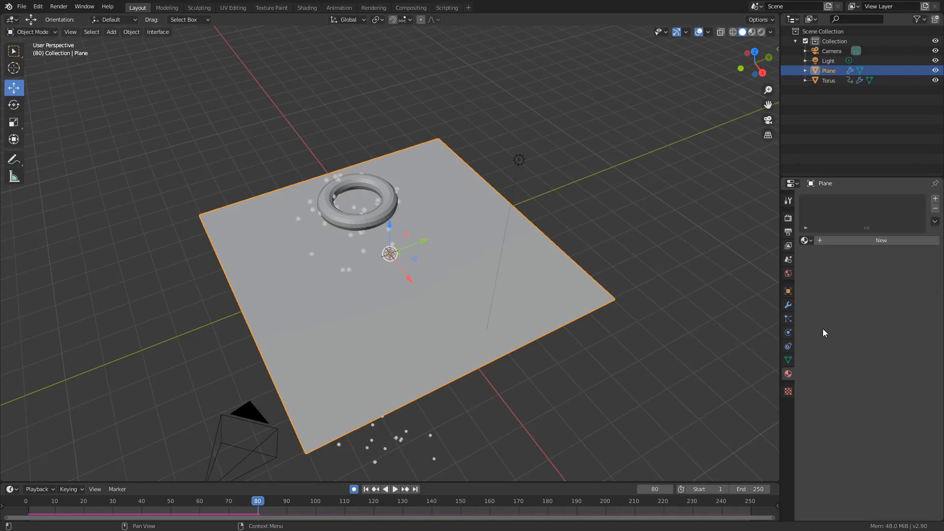
left_click(886, 241)
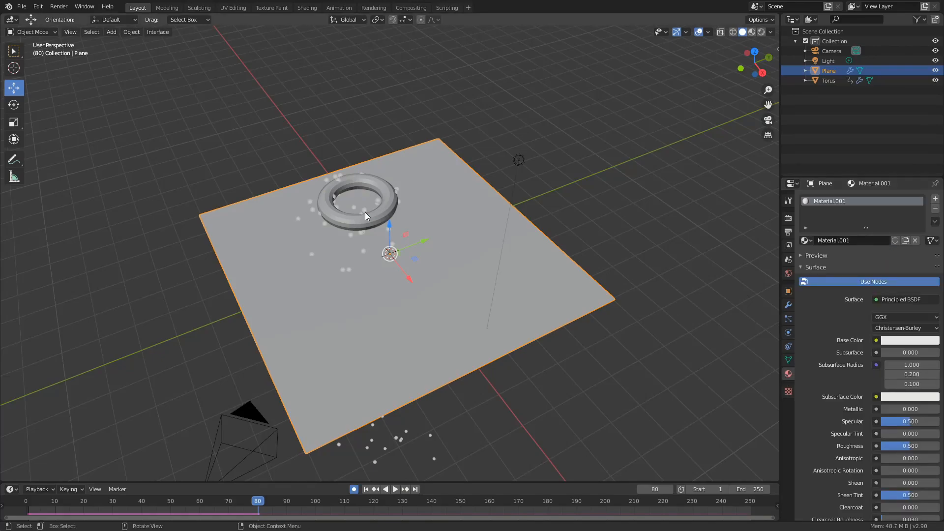
Add an Attribute node named dp_paintmap to the plane's material and connect its Color output to the Principled BSDF's Base Color
left_click(307, 7)
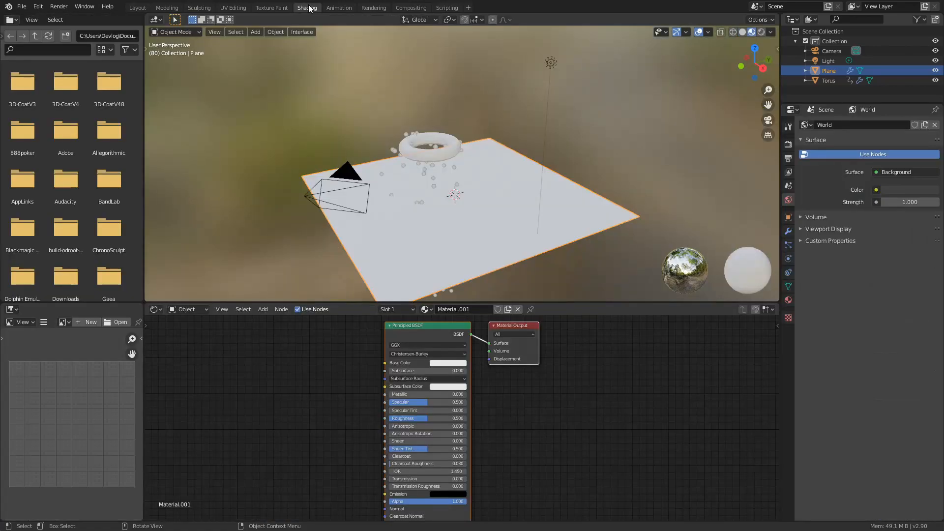
left_click(263, 309)
left_click(278, 319)
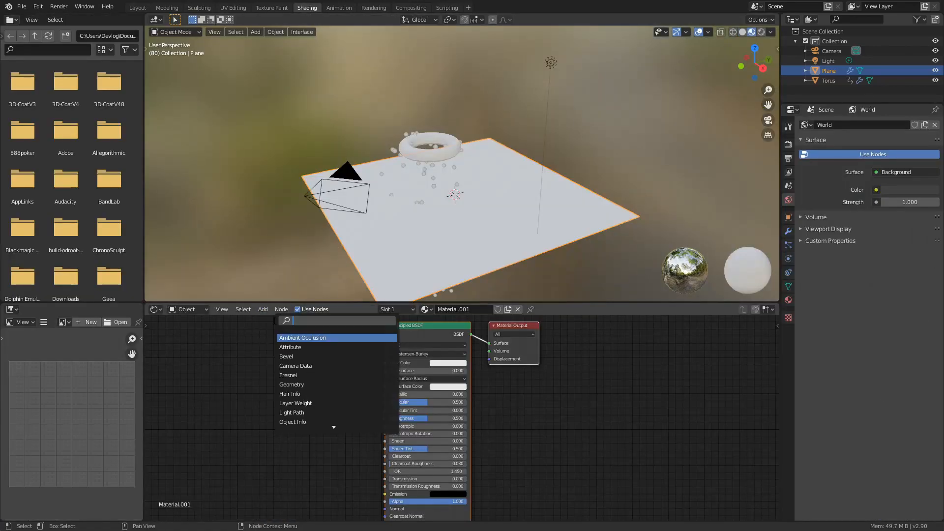
type("at")
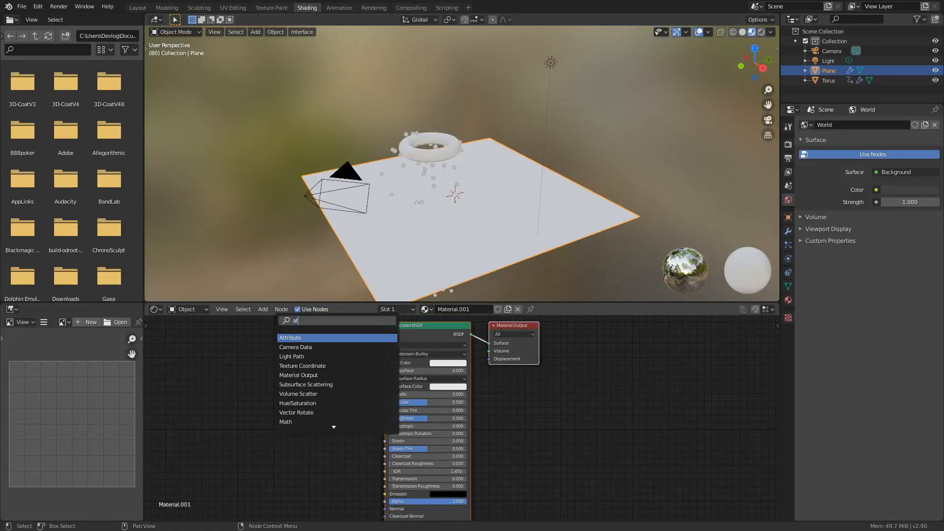
key("Return")
left_click(233, 382)
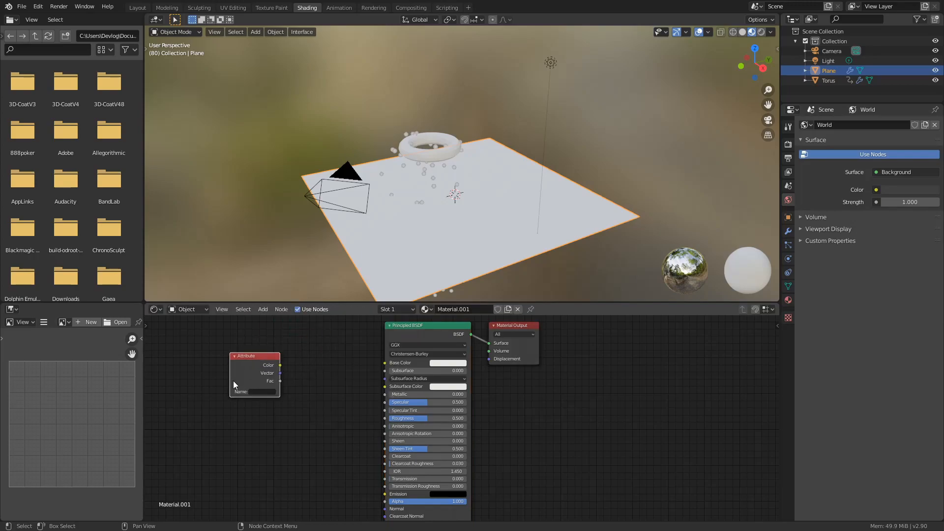
type("dp_paintmap")
key("Return")
left_click_drag(280, 365, 384, 363)
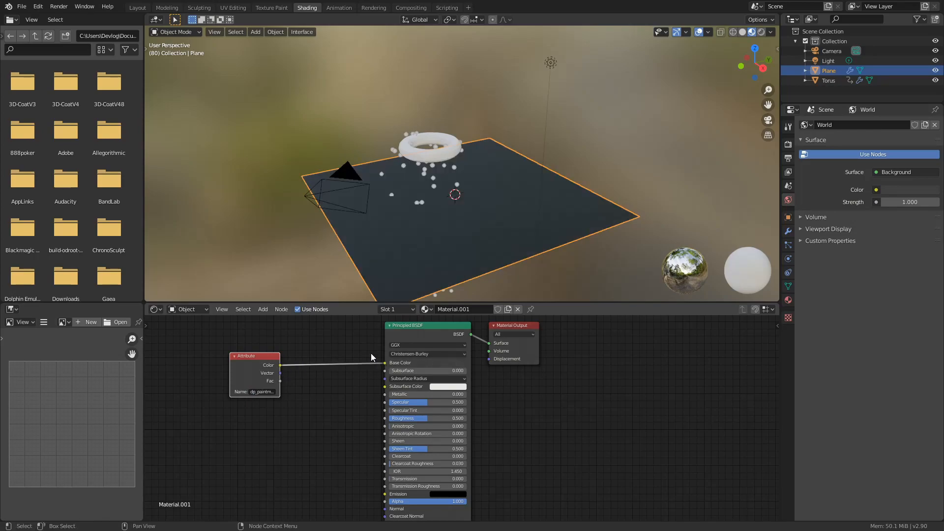
Return to the Layout workspace, switch the viewport to rendered shading and play the paint simulation from the first frame
left_click(138, 8)
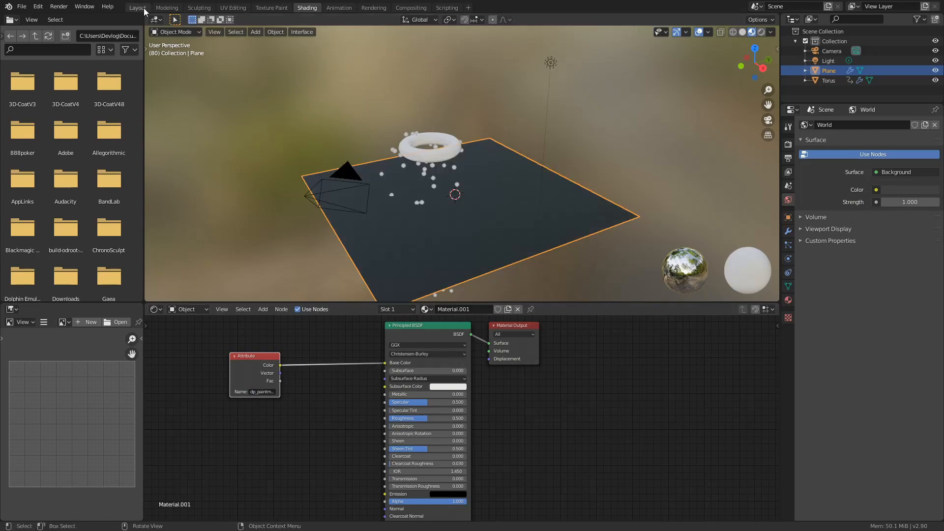
left_click(376, 489)
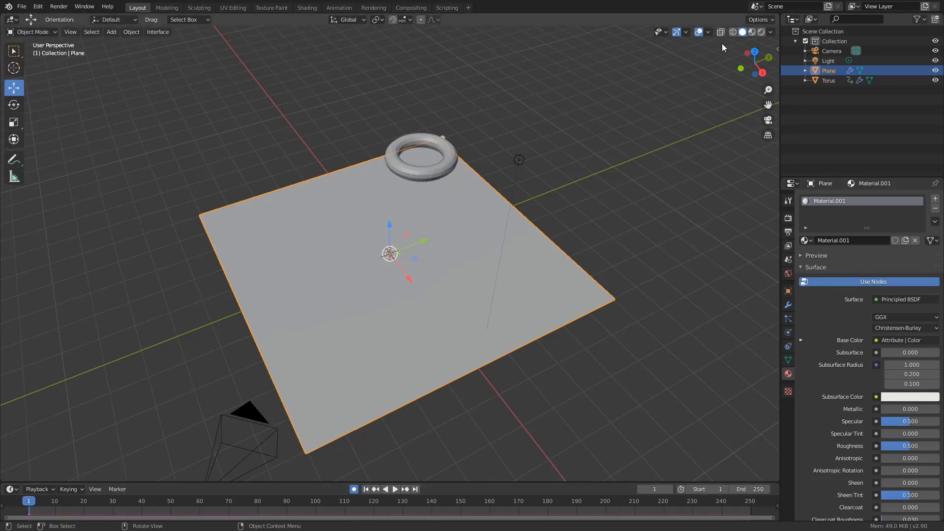
left_click(761, 31)
left_click(396, 489)
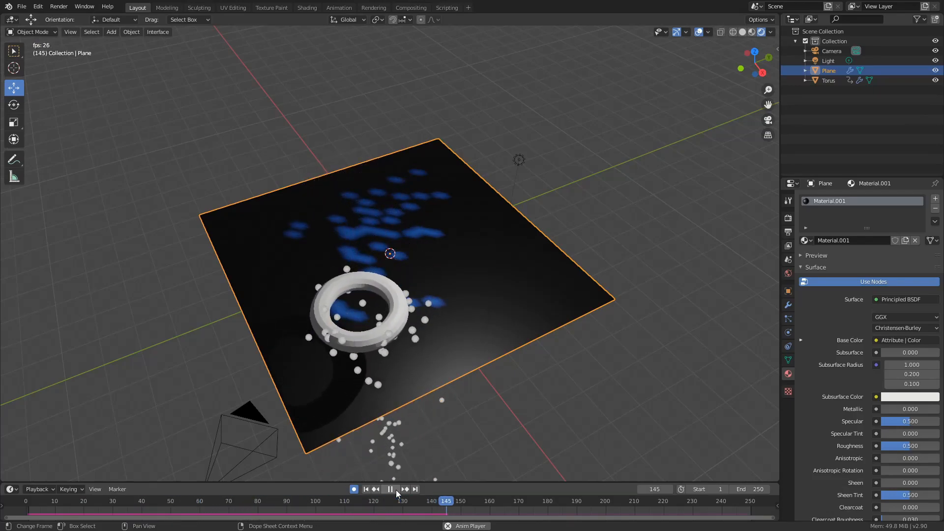
left_click(396, 490)
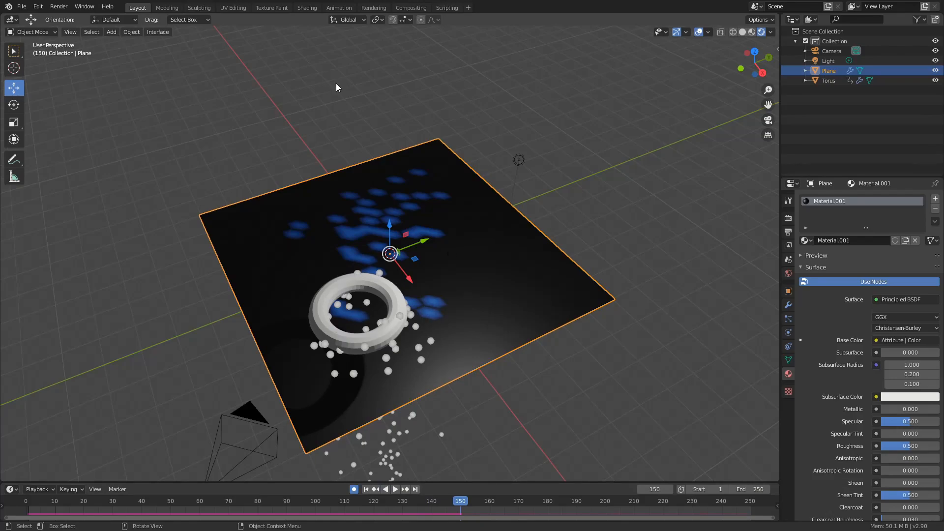
Subdivide the whole plane mesh again with 2 cuts and return to Object Mode
key("Tab")
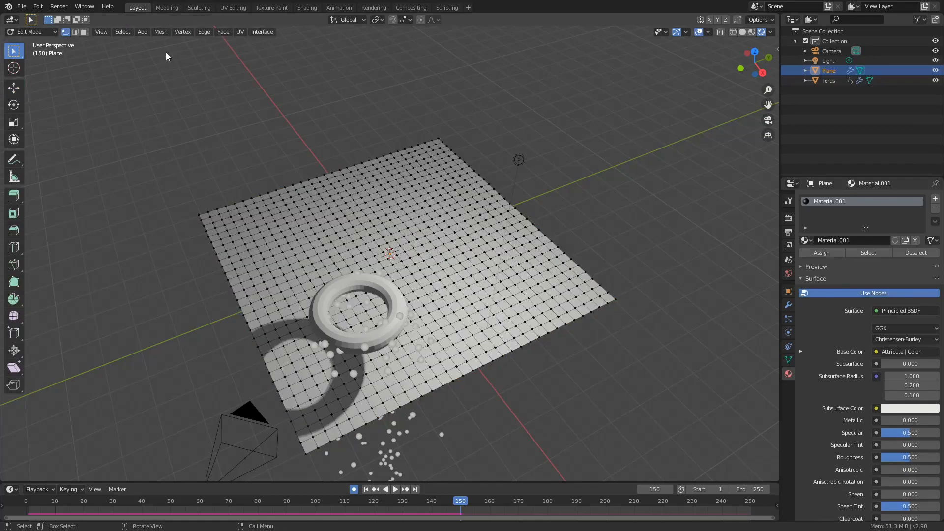
key("a")
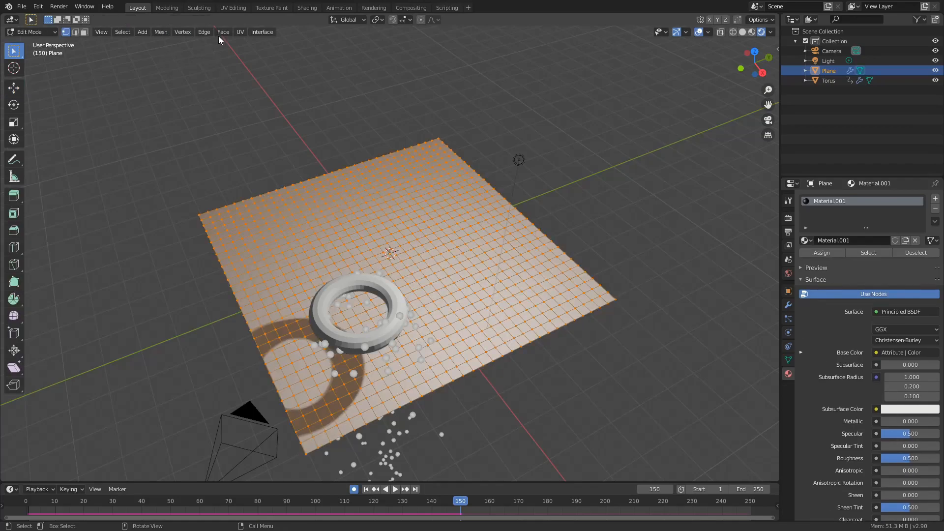
left_click(204, 32)
left_click(232, 87)
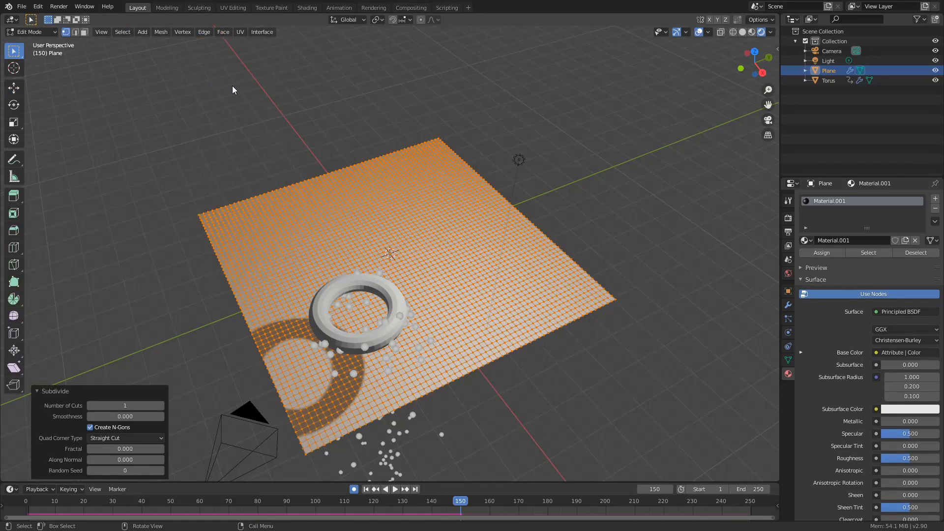
left_click(158, 405)
type("2")
key("Return")
left_click(12, 33)
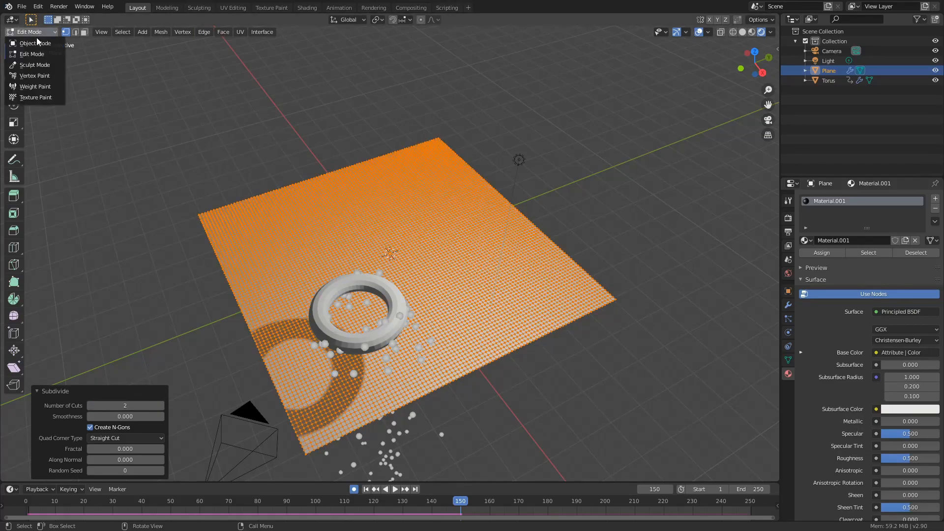
left_click(22, 44)
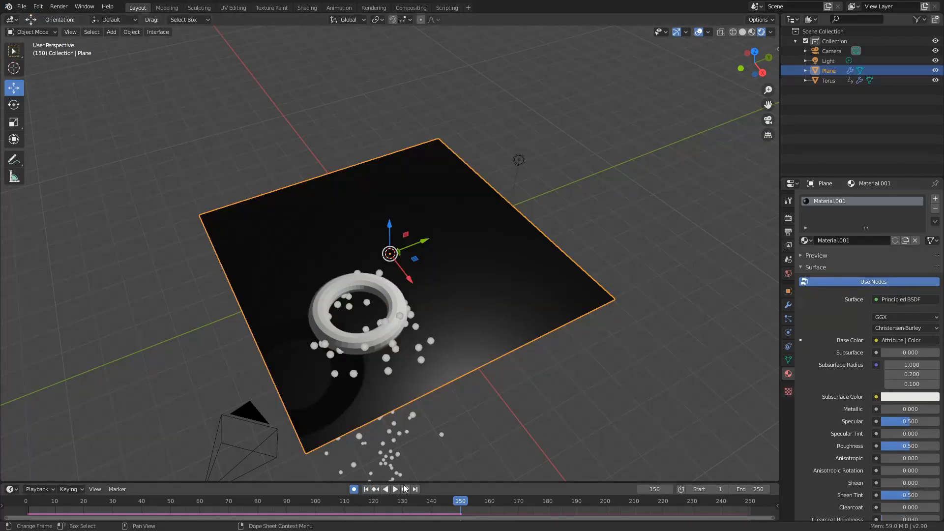
Replay the paint simulation from the first frame to check the paint detail on the denser plane
left_click(366, 489)
left_click(396, 488)
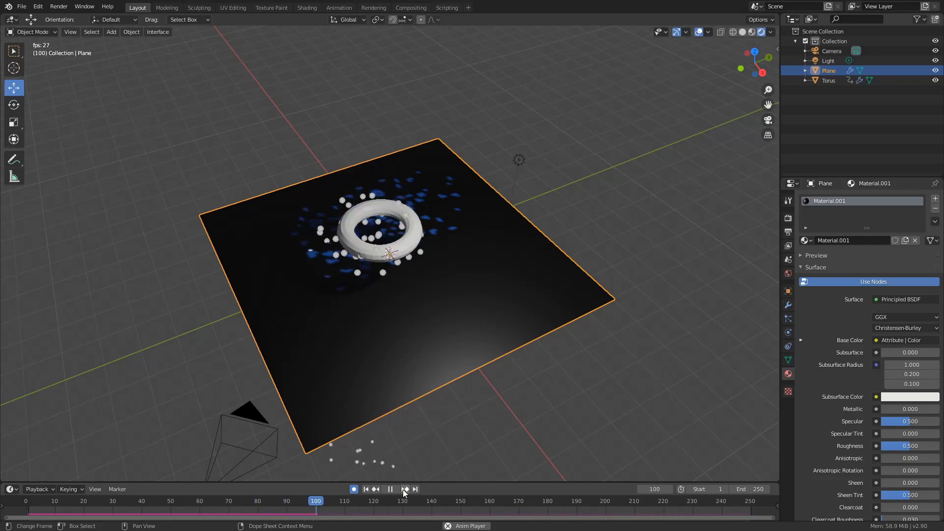
left_click(388, 489)
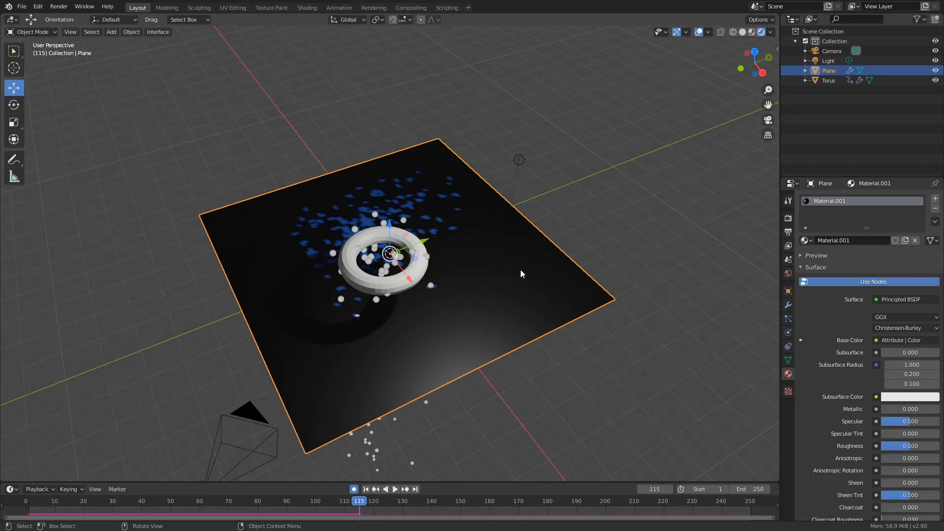
Set the plane's canvas surface to Image Sequence format with resolution 1024, anti-aliasing on and 4 sub-steps
left_click(792, 332)
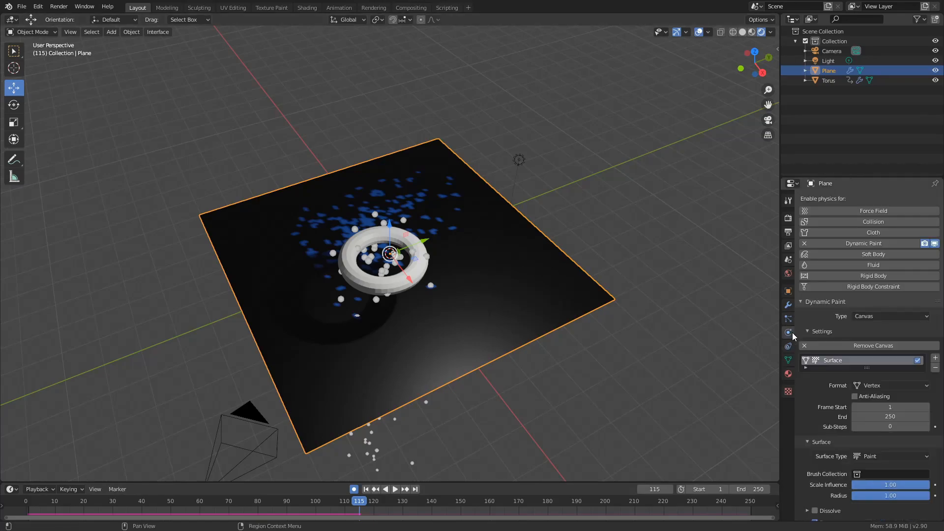
left_click(889, 388)
left_click(890, 407)
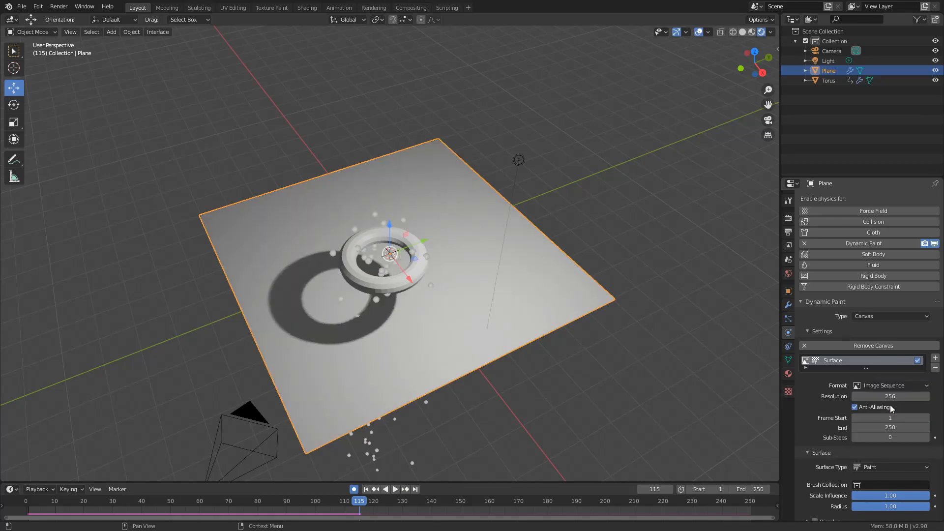
left_click(891, 396)
type("1024")
key("Return")
scroll(816, 422, "down", 6)
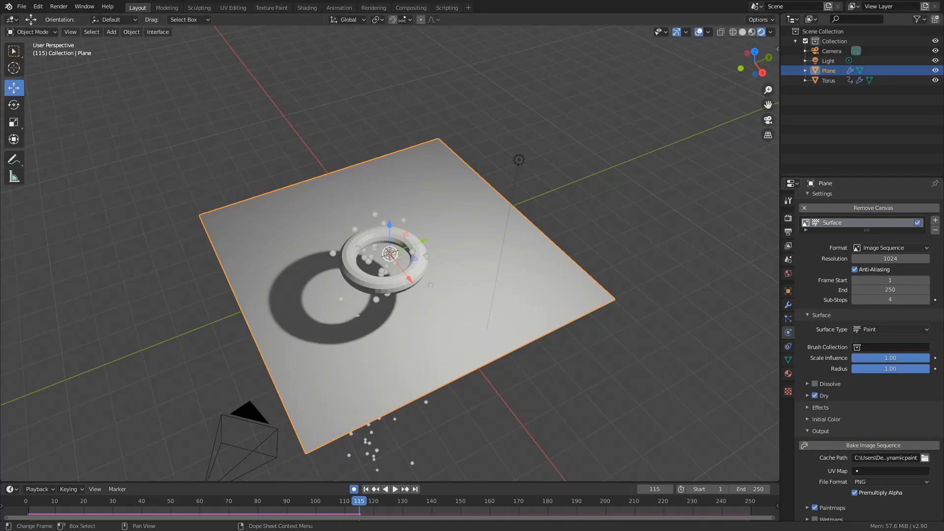
Return to the first frame and set the canvas output's cache path to the cash folder on the desktop
left_click(367, 489)
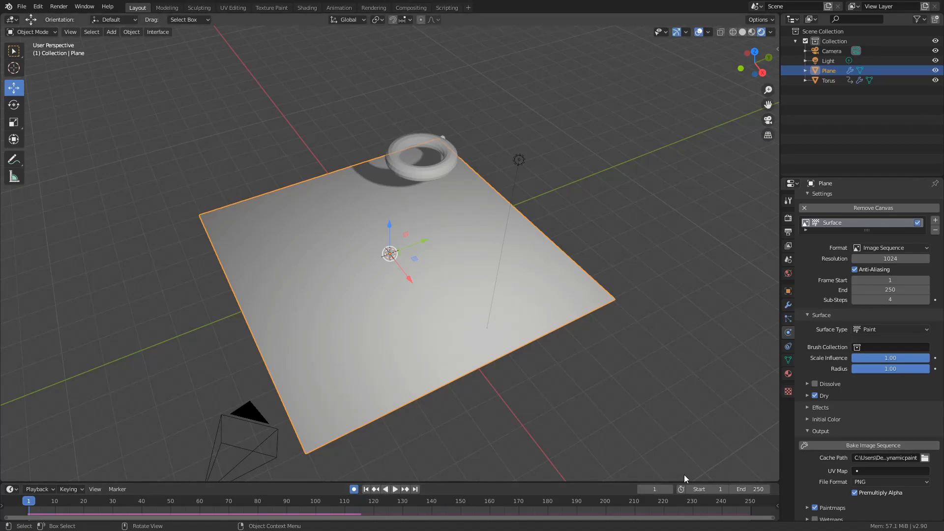
left_click(874, 457)
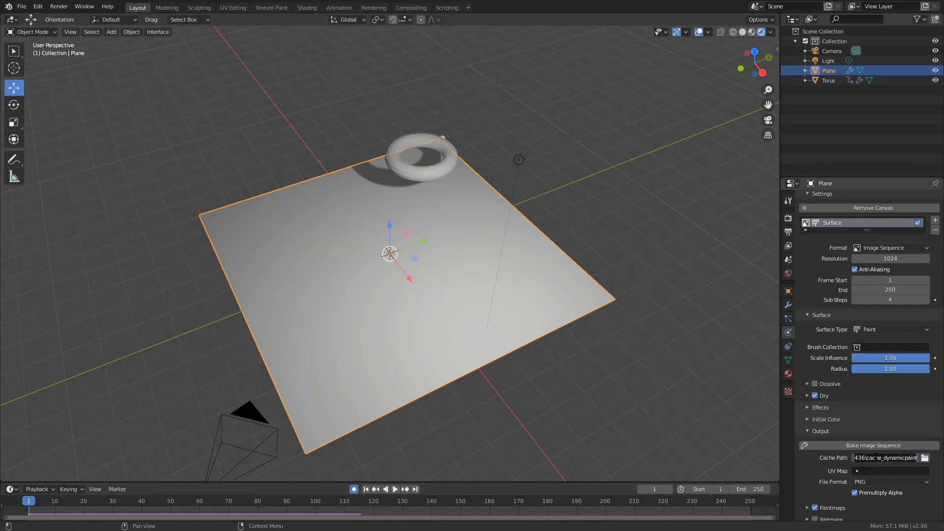
left_click(923, 457)
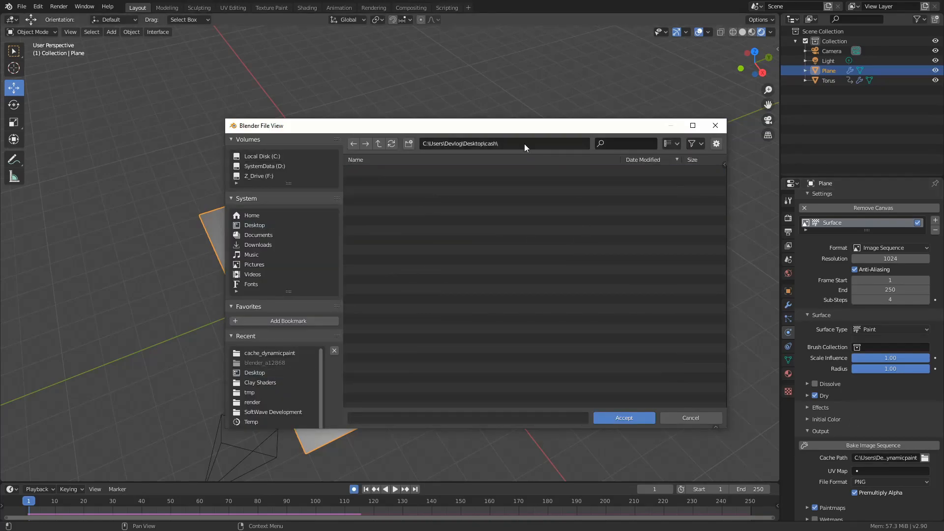
left_click(525, 144)
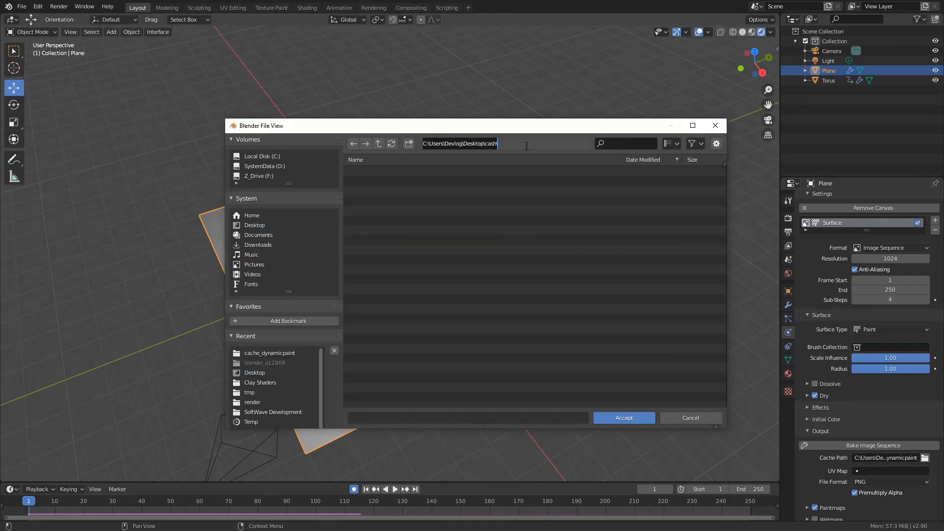
left_click(639, 418)
left_click(638, 418)
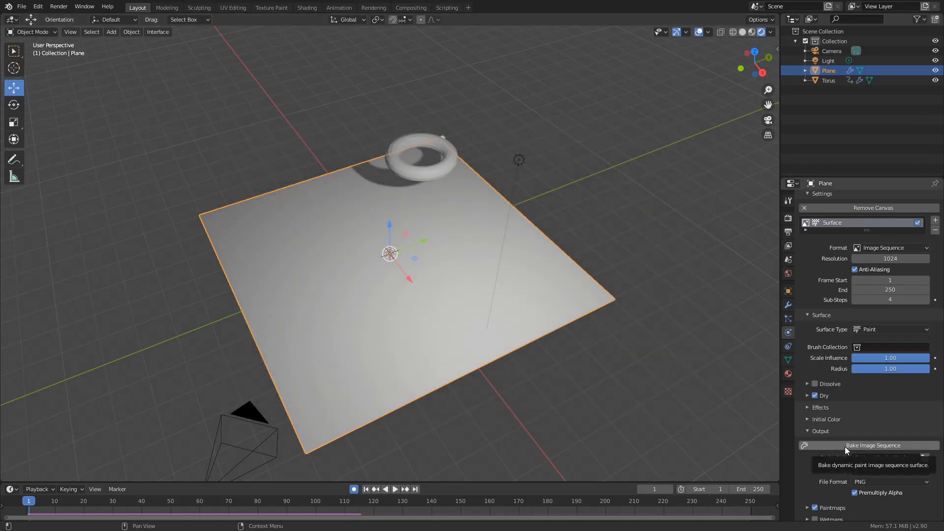
scroll(845, 446, "down", 1)
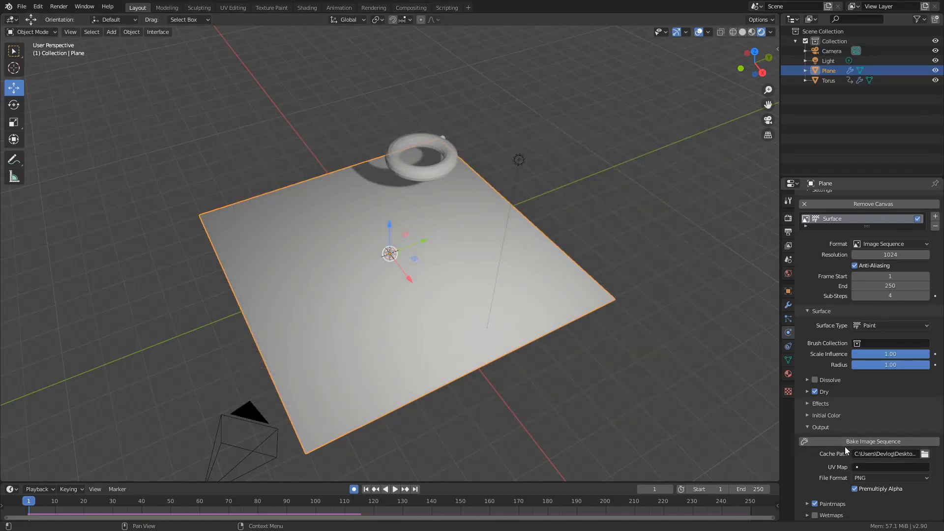
Bake the plane's paint canvas as an image sequence and play the animation briefly to check the result
left_click(845, 446)
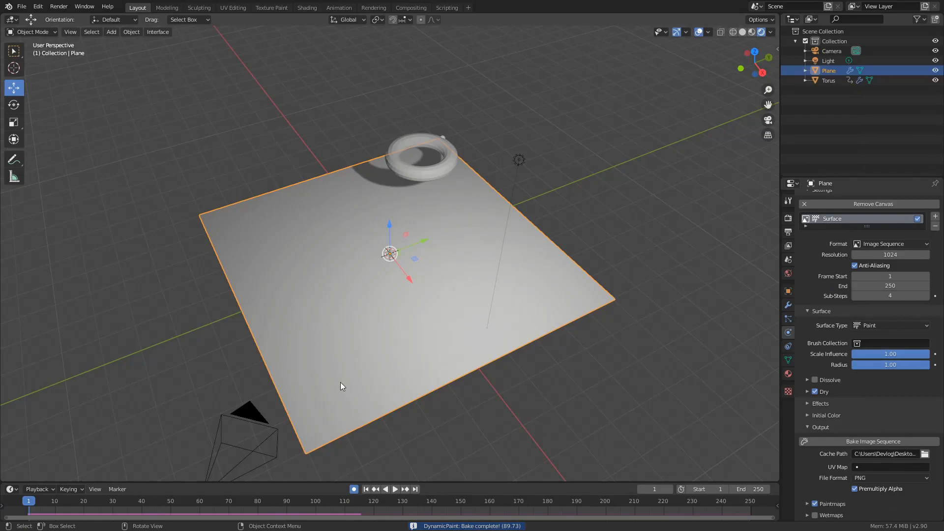
left_click(394, 488)
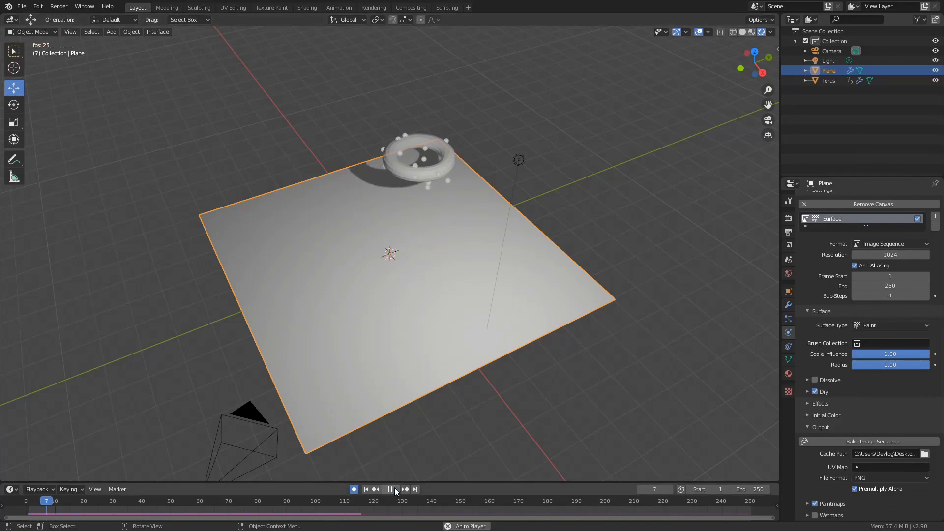
left_click(394, 487)
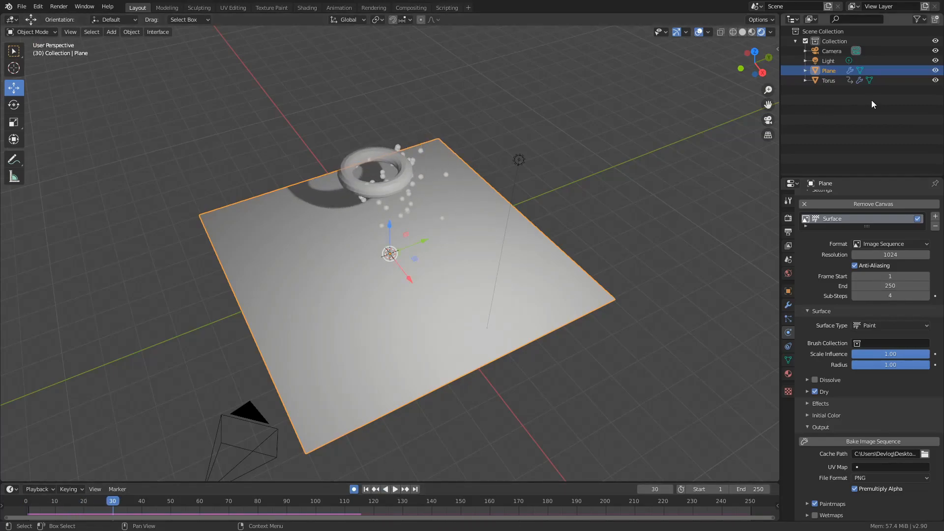
Hide the torus and add an Image Texture node beside the Principled BSDF in the plane's material
left_click(935, 80)
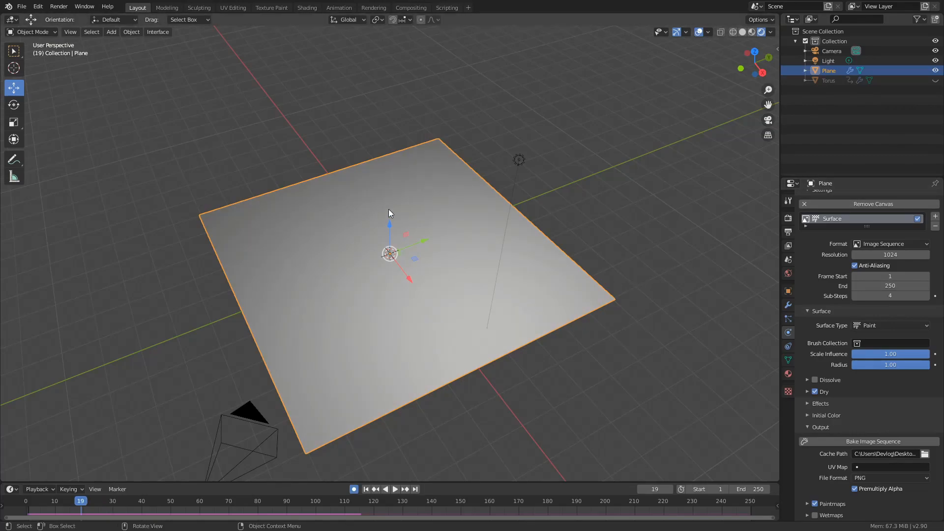
left_click(301, 7)
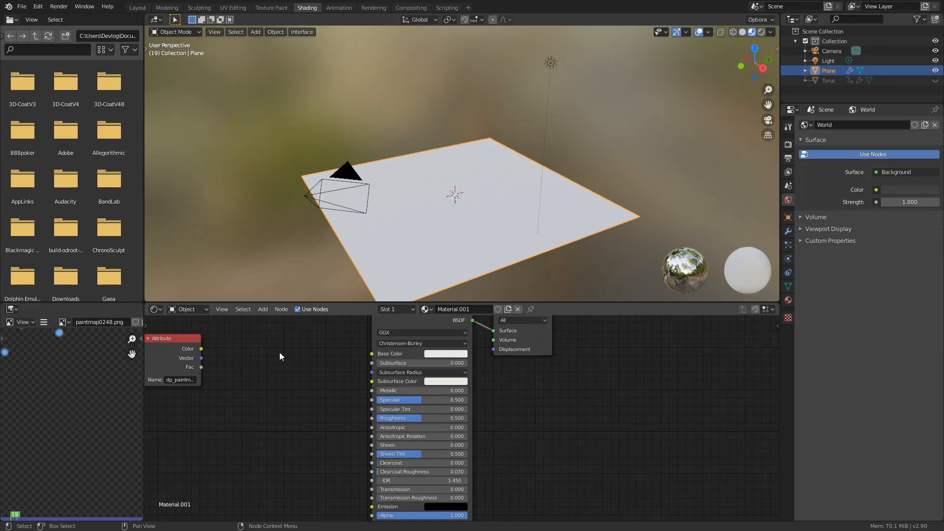
left_click(264, 310)
left_click(274, 323)
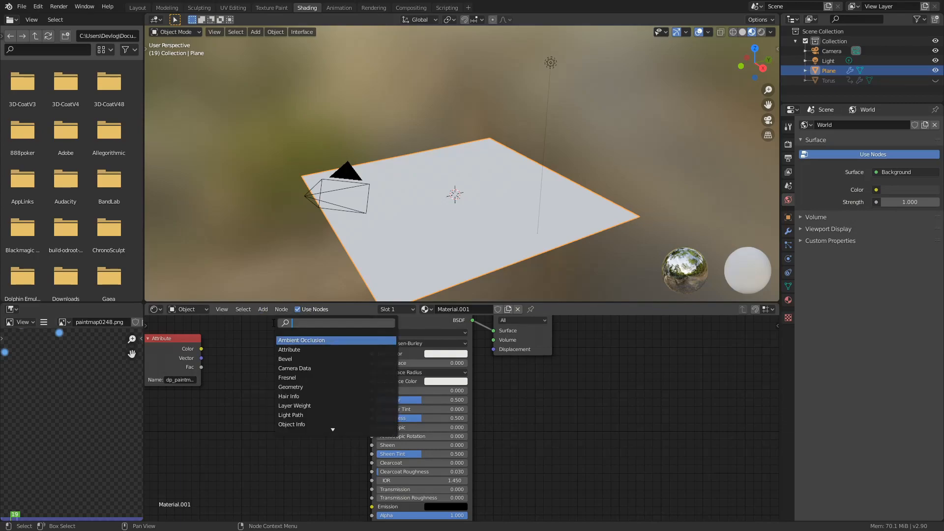
type("image")
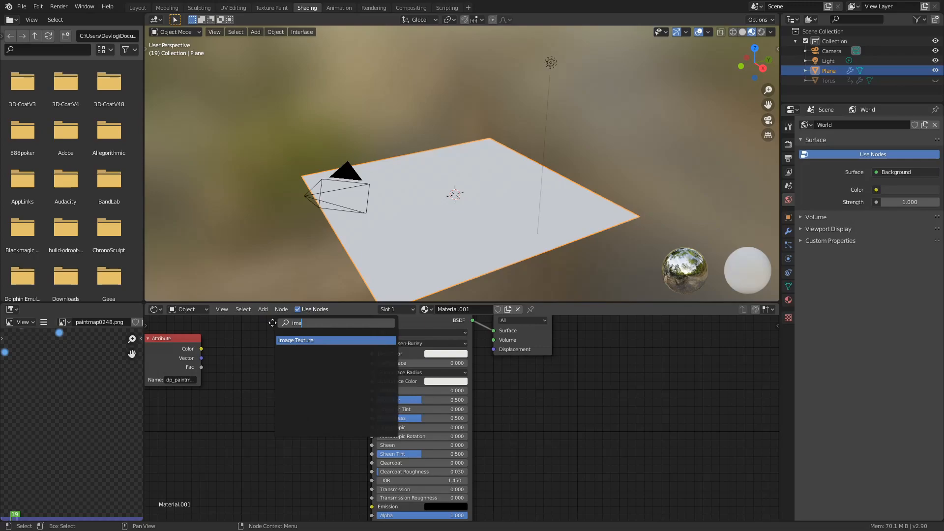
key("Return")
left_click(254, 343)
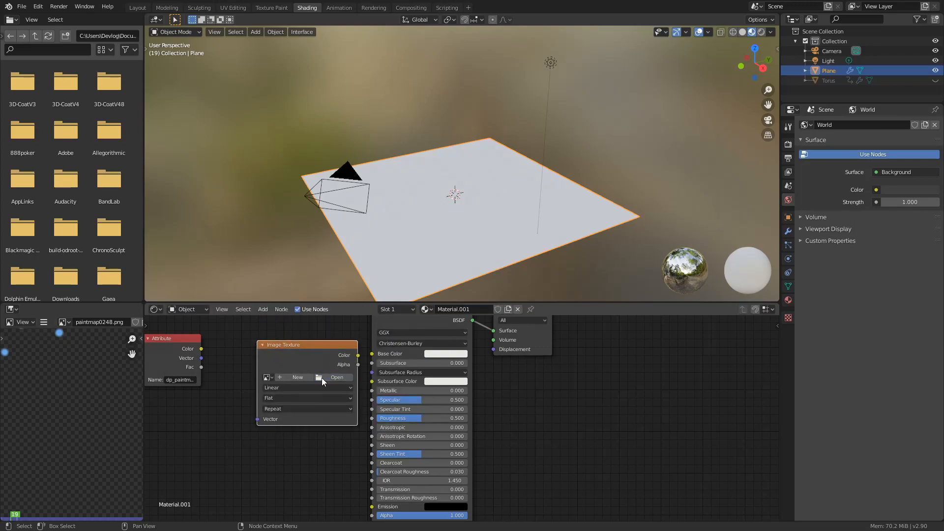
Load paintmap0001.png from the desktop cash folder into the Image Texture node and connect its Color to Base Color
left_click(321, 378)
left_click(471, 144)
type("C:\\Users\\Devlog\\Desktop\\cash")
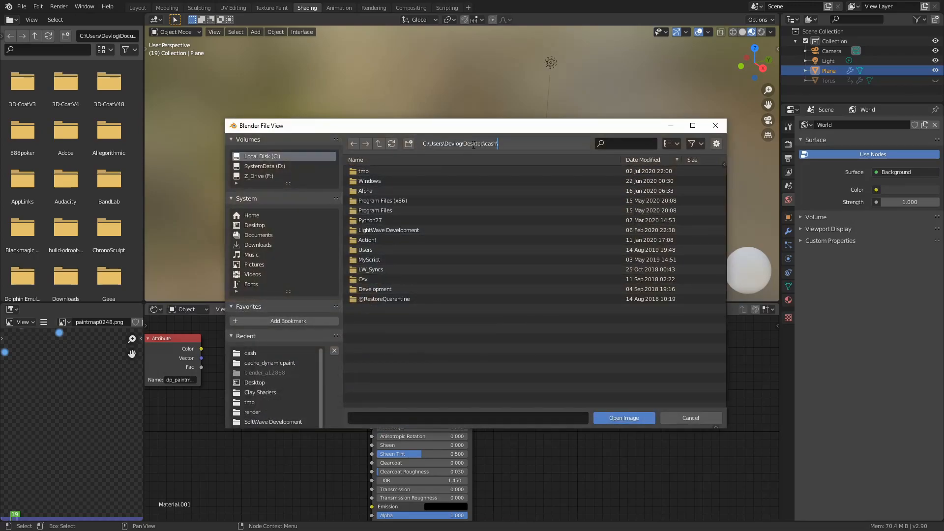
key("Return")
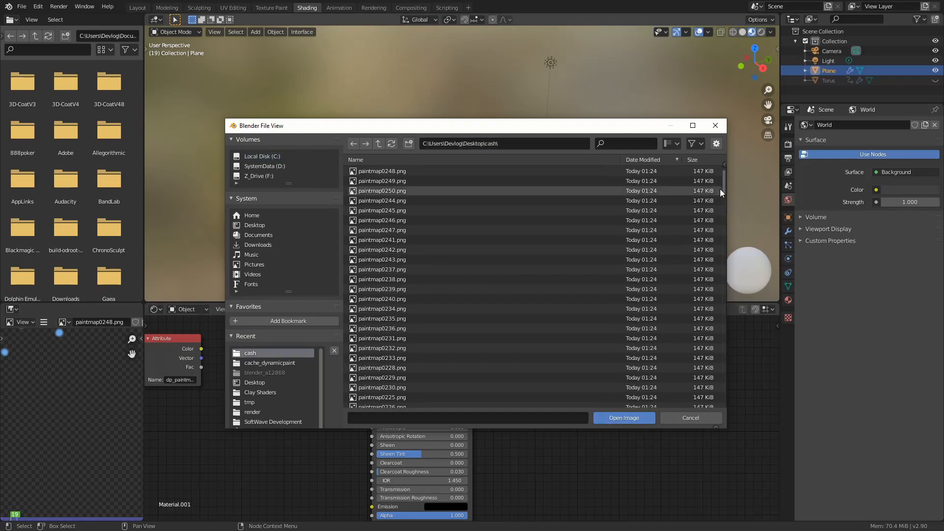
left_click_drag(722, 187, 699, 413)
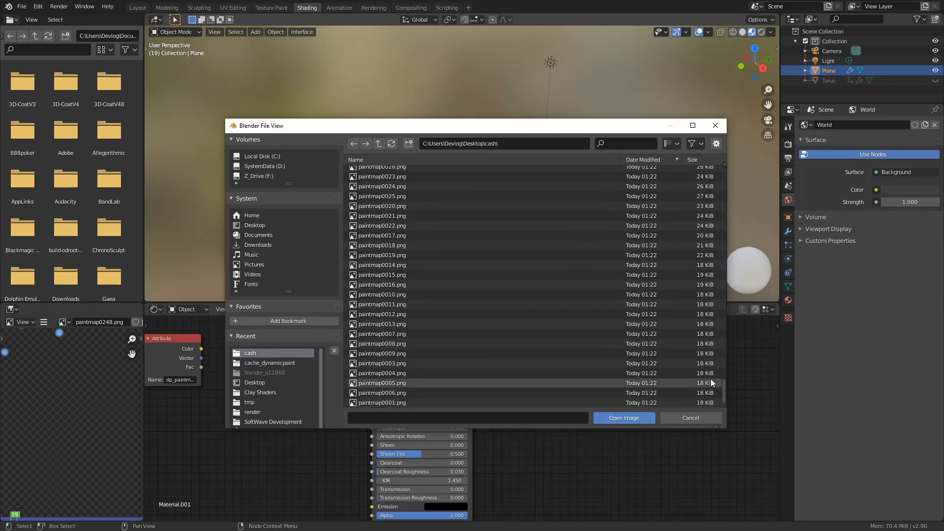
left_click(385, 394)
double_click(382, 402)
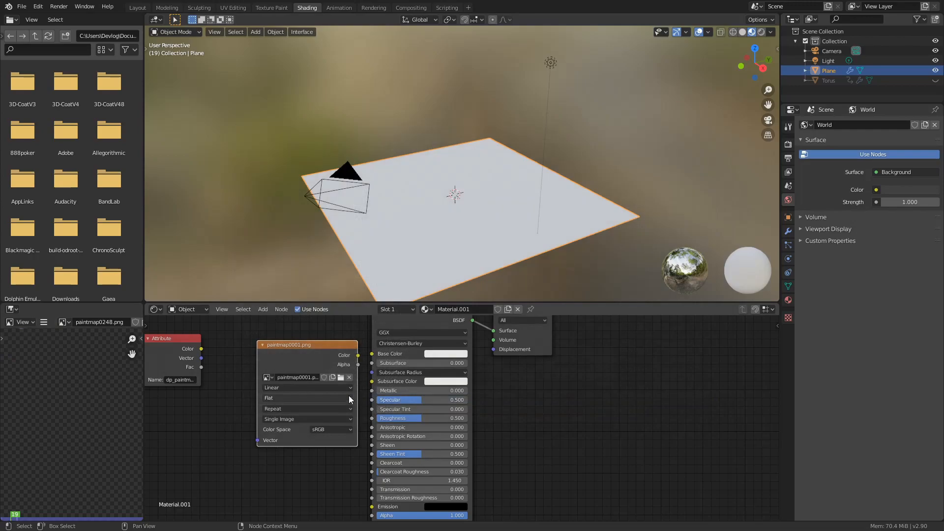
left_click_drag(359, 355, 372, 353)
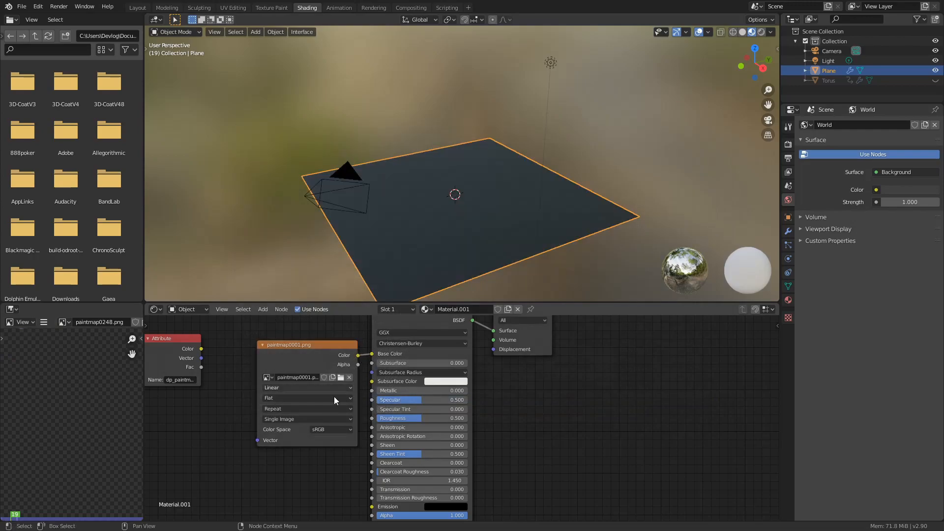
Set the paint map texture's source to Image Sequence with 249 frames
left_click(302, 418)
left_click(296, 438)
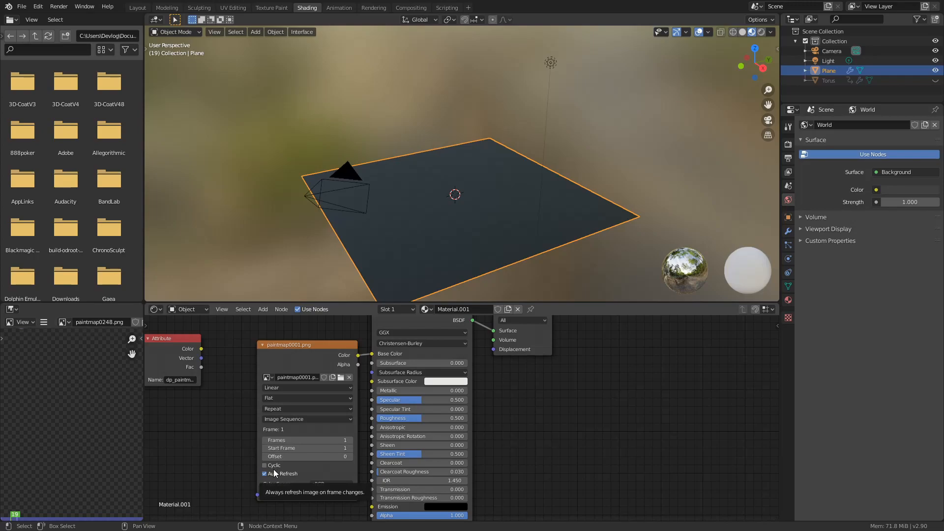
left_click(305, 442)
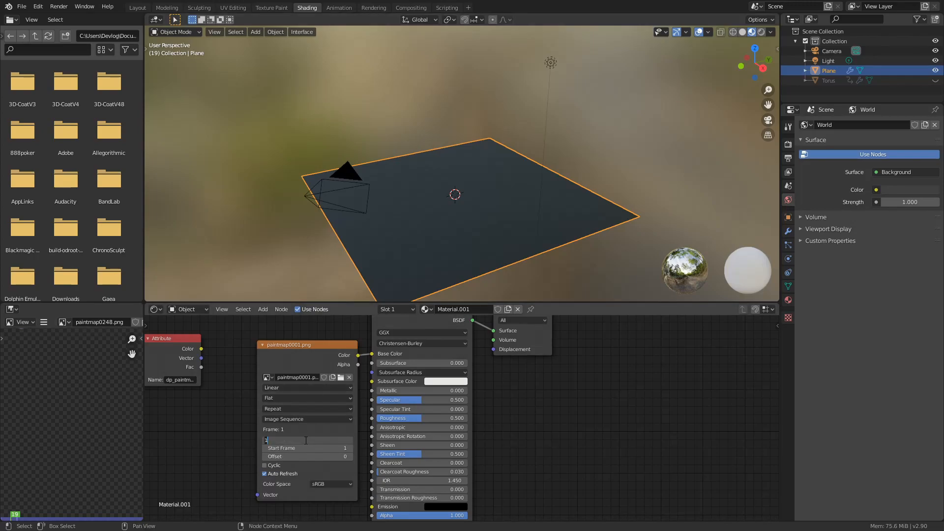
type("249")
key("Return")
Add a Texture Coordinate node and connect its UV output to the paint map texture's Vector input
left_click(263, 309)
left_click(272, 321)
type("re")
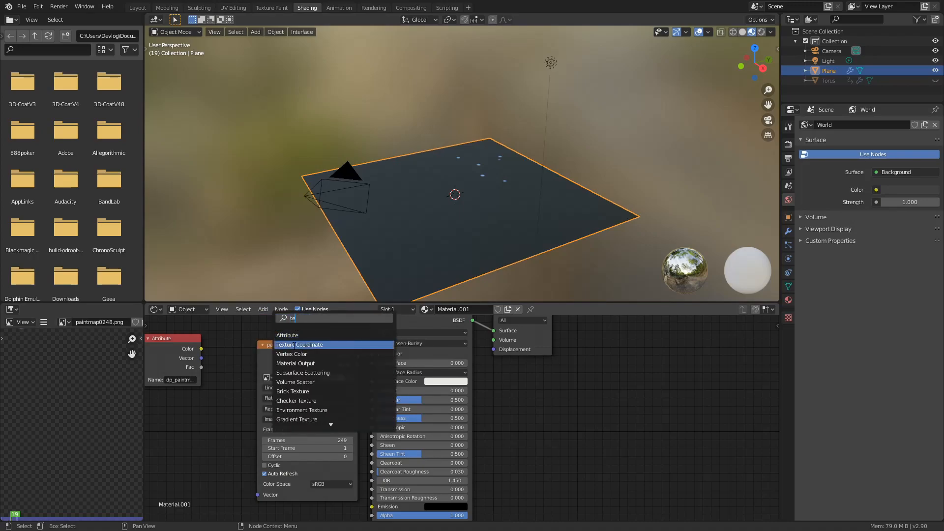
left_click(299, 344)
left_click(159, 430)
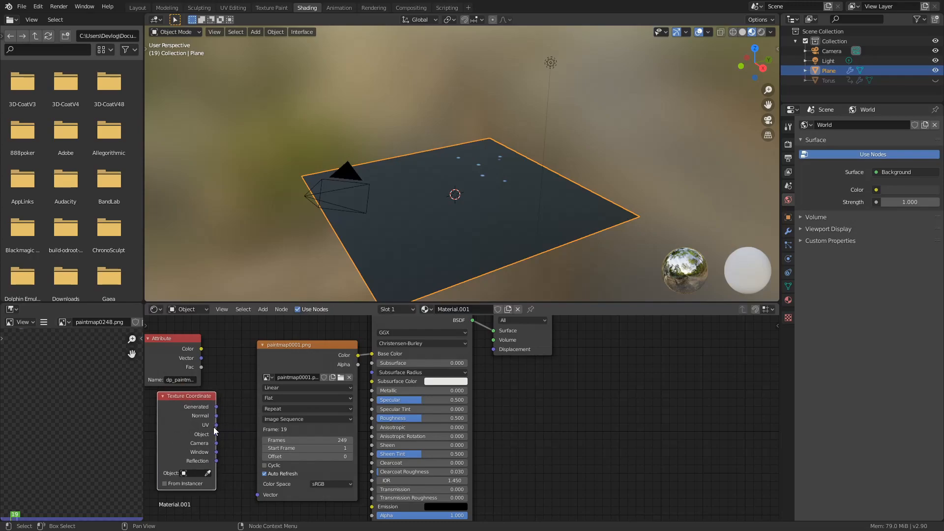
left_click_drag(216, 425, 257, 495)
Return to the Layout workspace and play the animation to check the baked paint on the plane
left_click(142, 10)
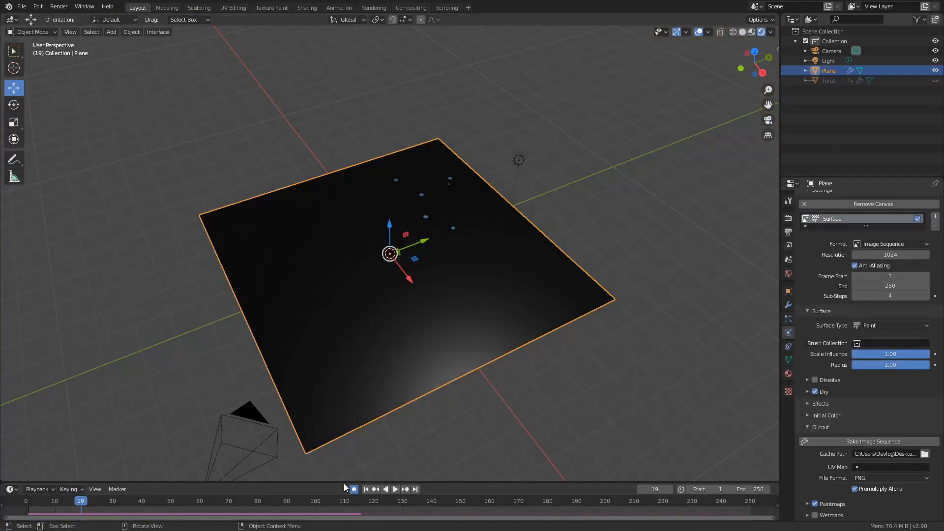
left_click(395, 489)
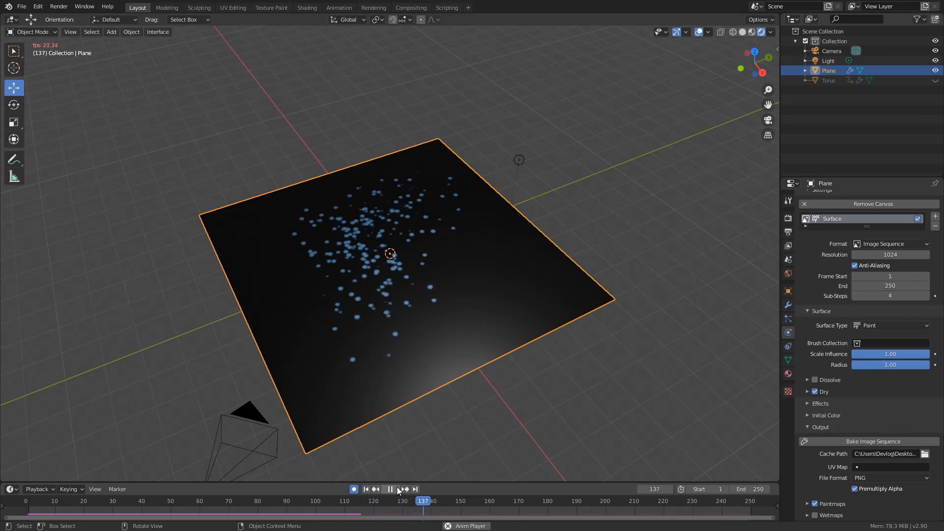
left_click(397, 486)
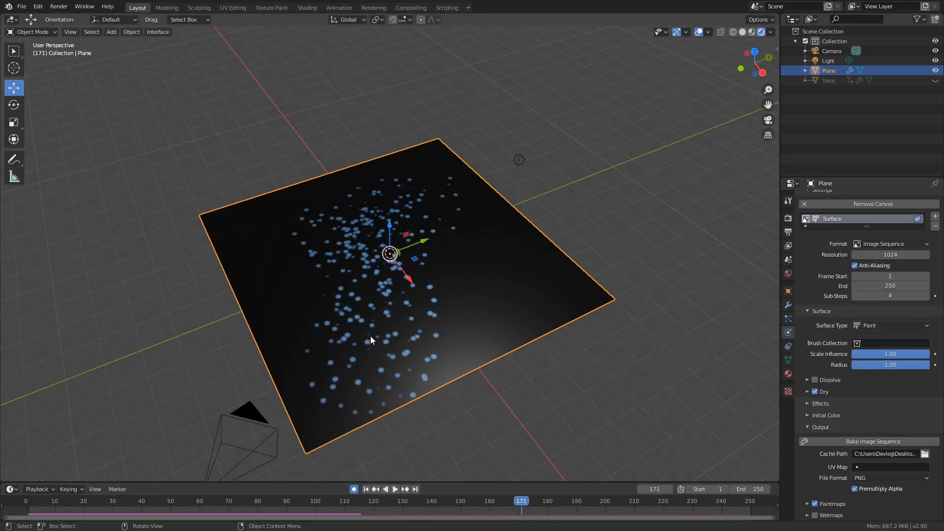
Try painting a stroke on the plane in Texture Paint mode and scrub the timeline to frame 172
left_click(37, 31)
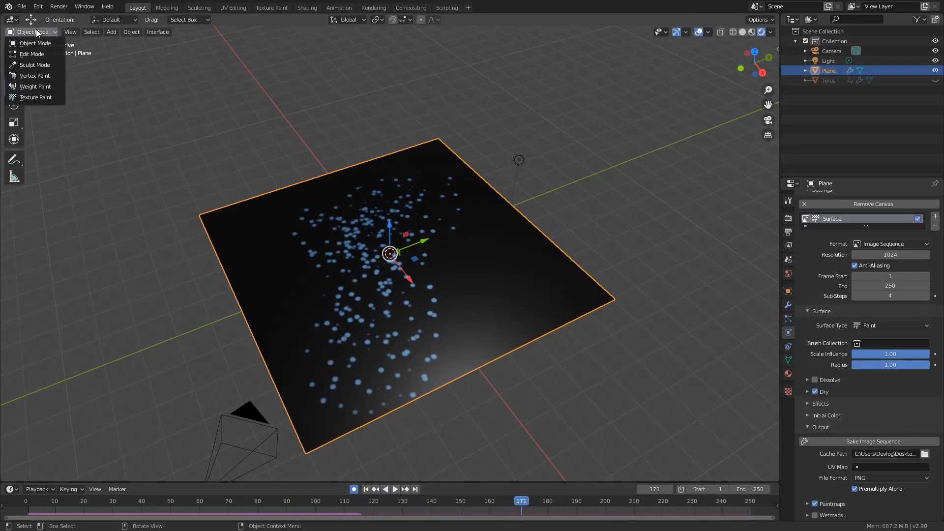
left_click(46, 95)
mouse_move(423, 248)
left_mouse_down()
mouse_move(393, 253)
mouse_move(500, 301)
mouse_move(445, 328)
left_mouse_up()
mouse_move(533, 500)
left_mouse_down()
mouse_move(511, 504)
mouse_move(525, 501)
left_mouse_up()
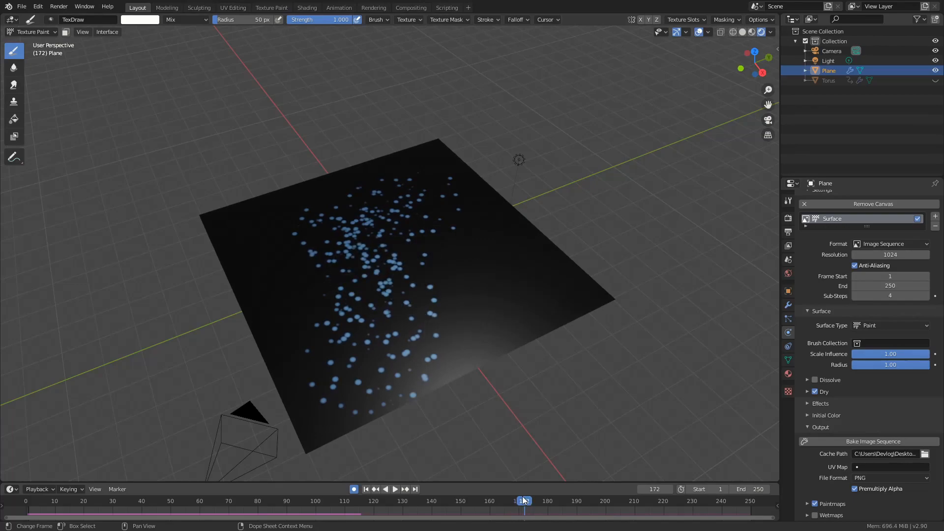